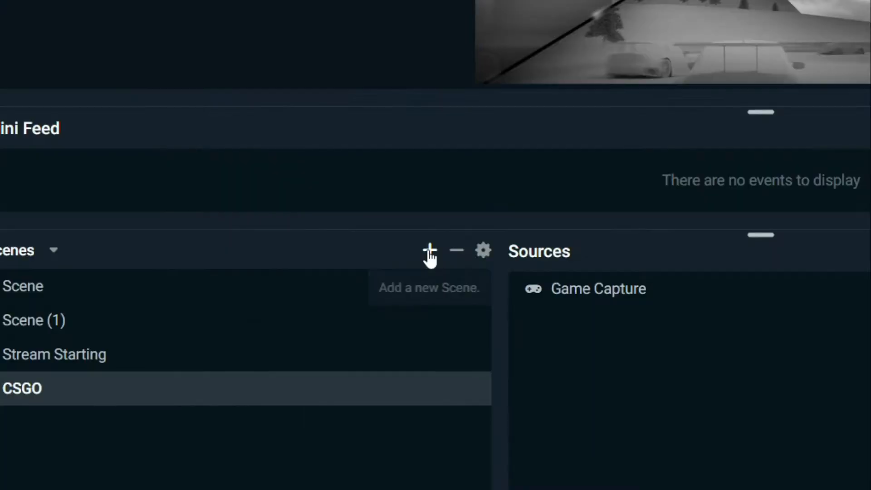
Add a new scene named CSGO
click(274, 289)
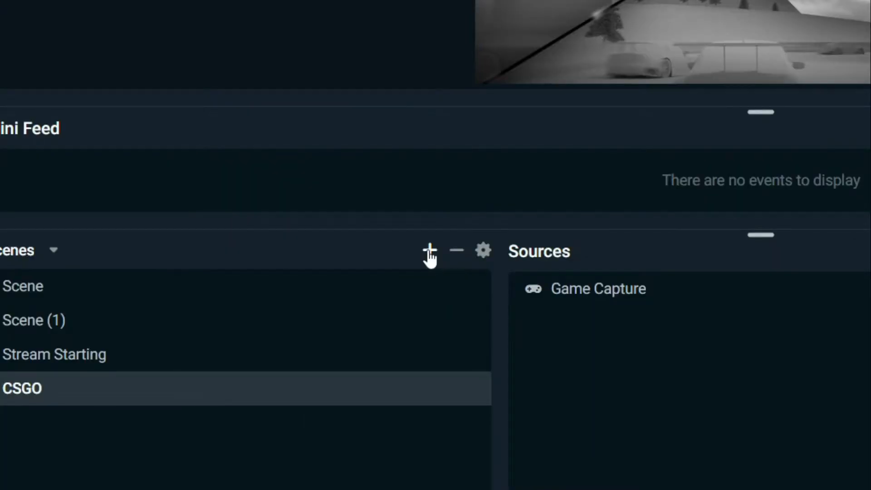
drag(378, 217, 320, 214)
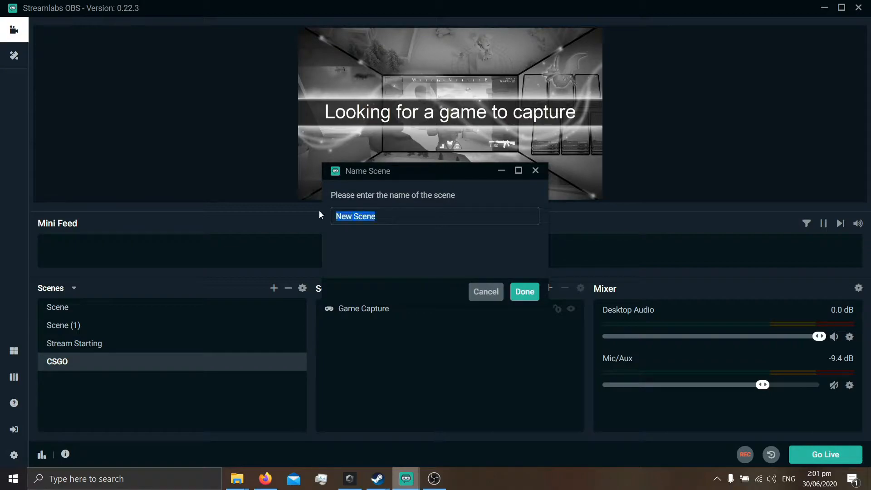
key(BackSpace)
text(CSGO)
click(525, 292)
Resize the preview and Mini Feed areas so the Scenes and Sources lists have more room
drag(456, 284, 454, 324)
drag(449, 259, 449, 205)
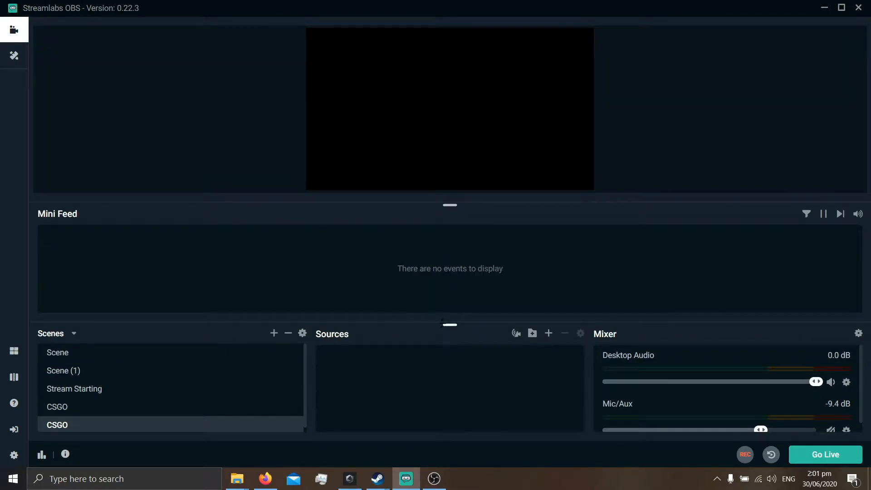
drag(449, 325, 449, 272)
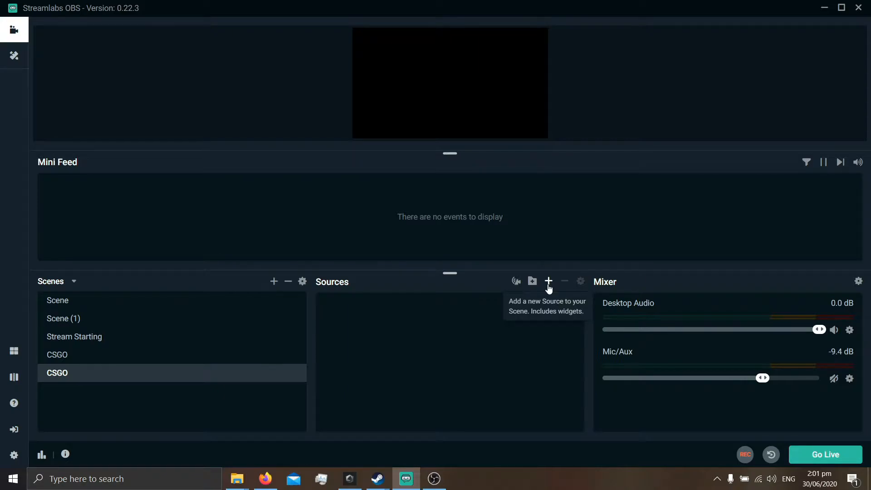
Add the existing Game Capture source to the new CSGO scene
click(548, 281)
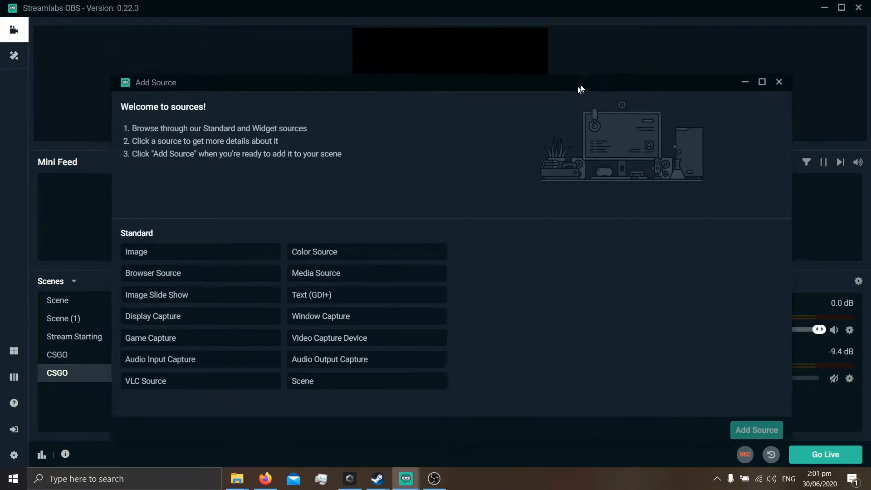
drag(598, 79, 553, 76)
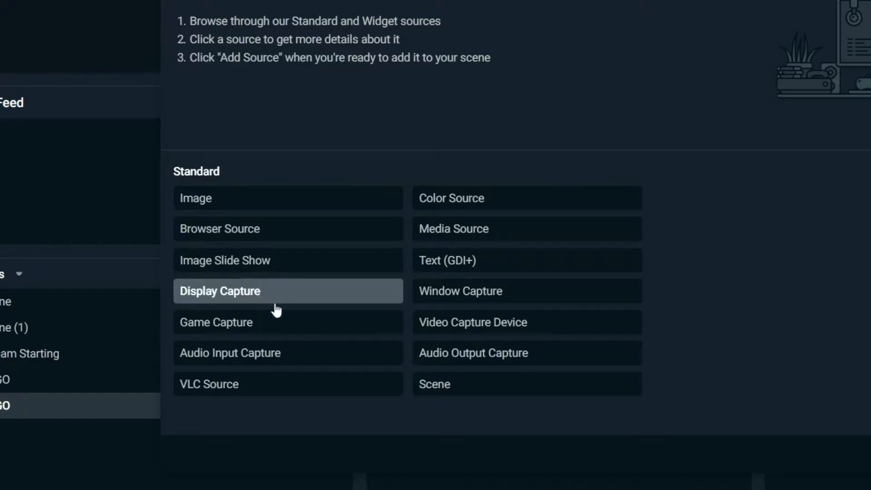
click(238, 293)
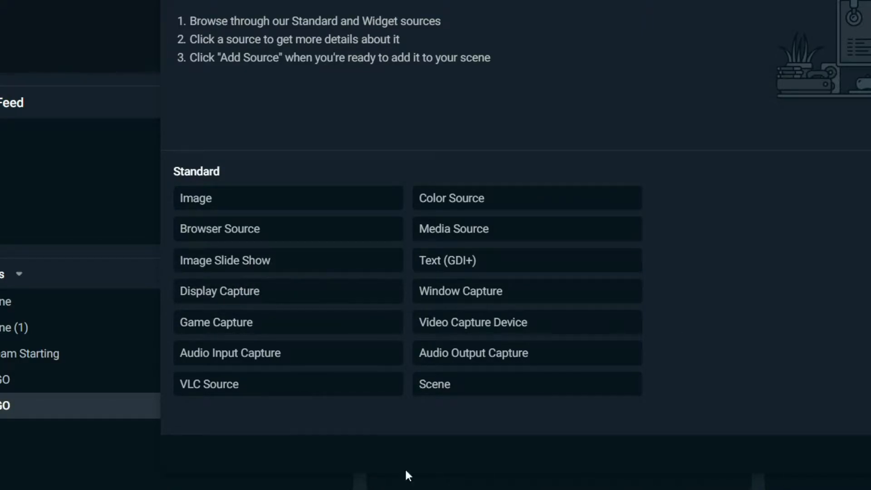
click(274, 294)
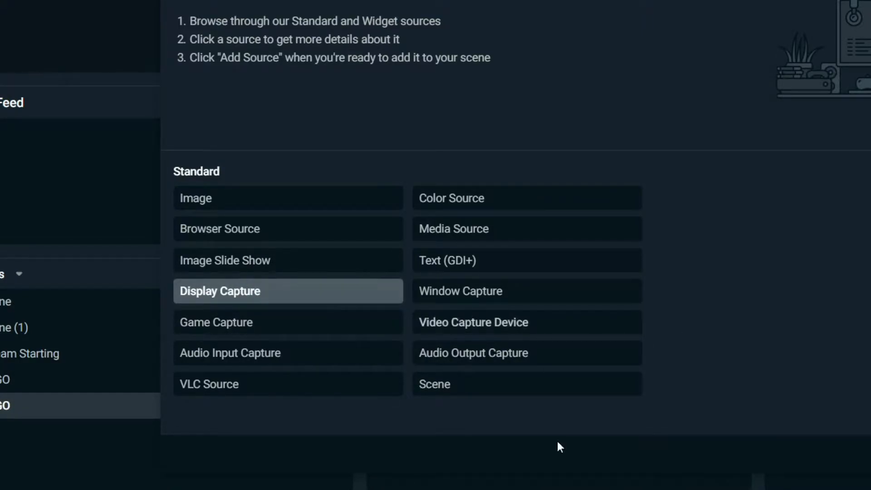
click(290, 323)
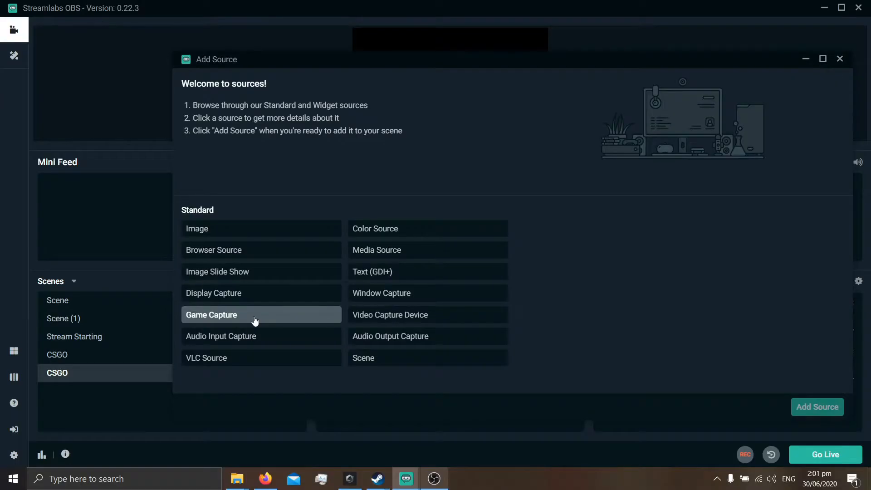
click(255, 321)
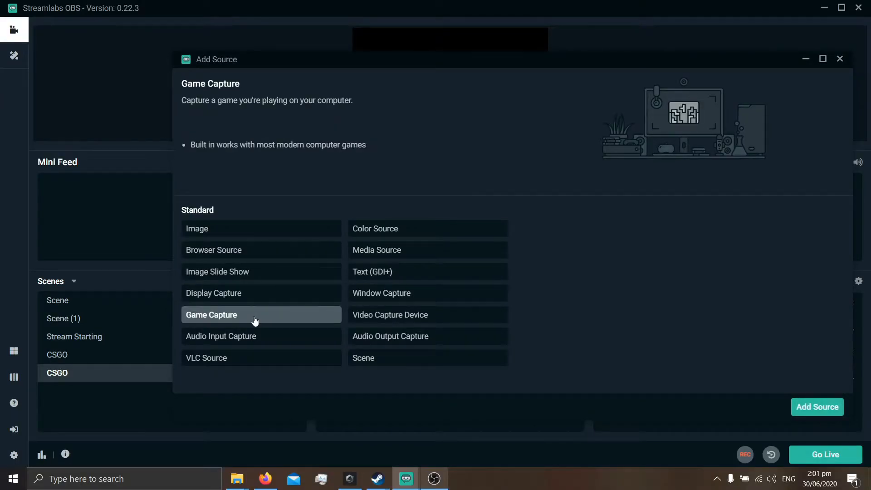
click(812, 406)
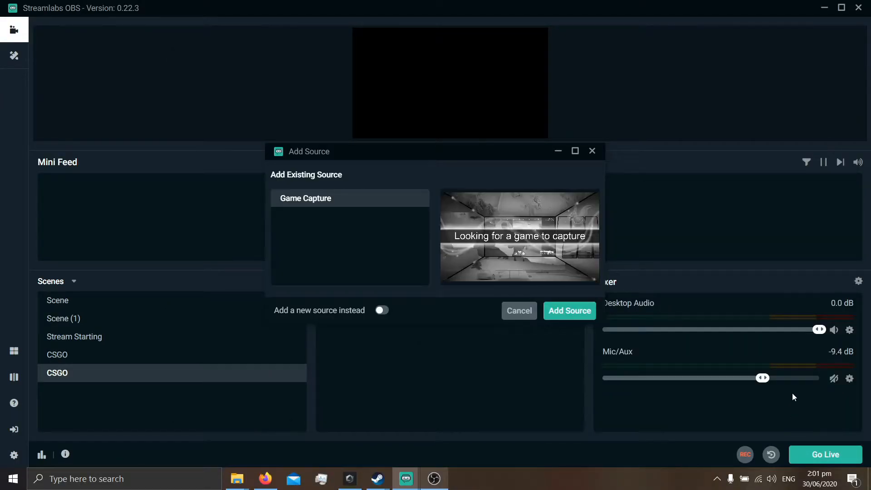
click(562, 313)
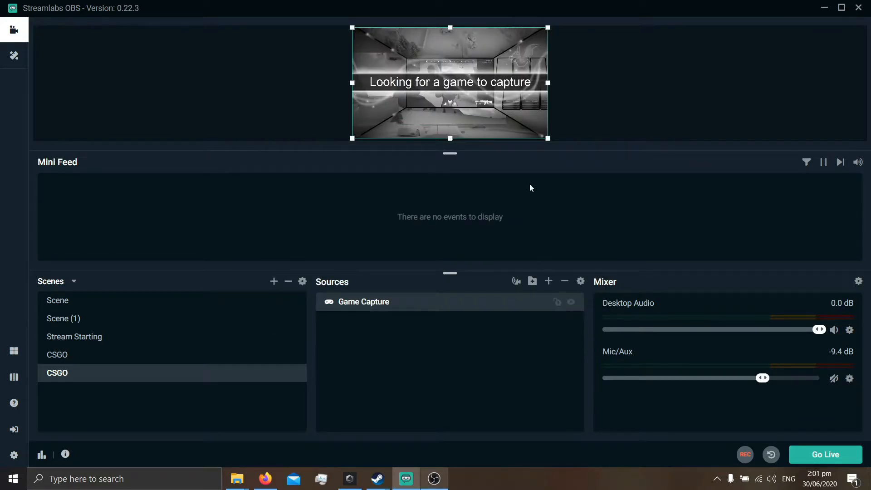
Enlarge the preview area by adjusting the Mini Feed and Scenes dividers, and deselect the Game Capture source
drag(443, 154, 444, 218)
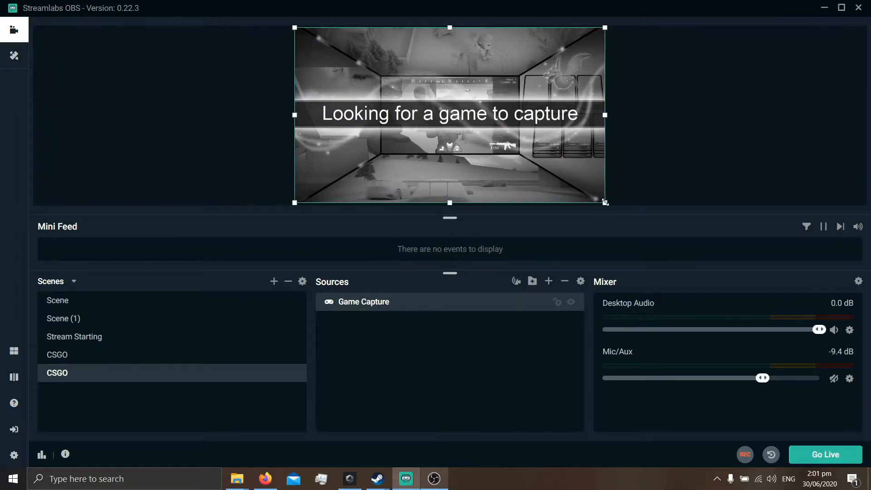
mouse_move(605, 204)
mouse_down()
mouse_move(675, 240)
mouse_move(564, 189)
mouse_move(622, 212)
mouse_move(604, 202)
mouse_up()
click(671, 146)
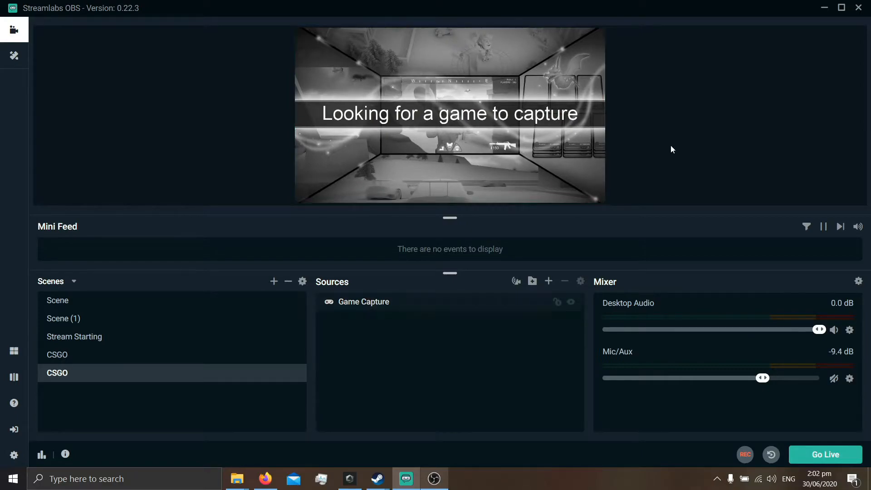
drag(449, 273, 449, 309)
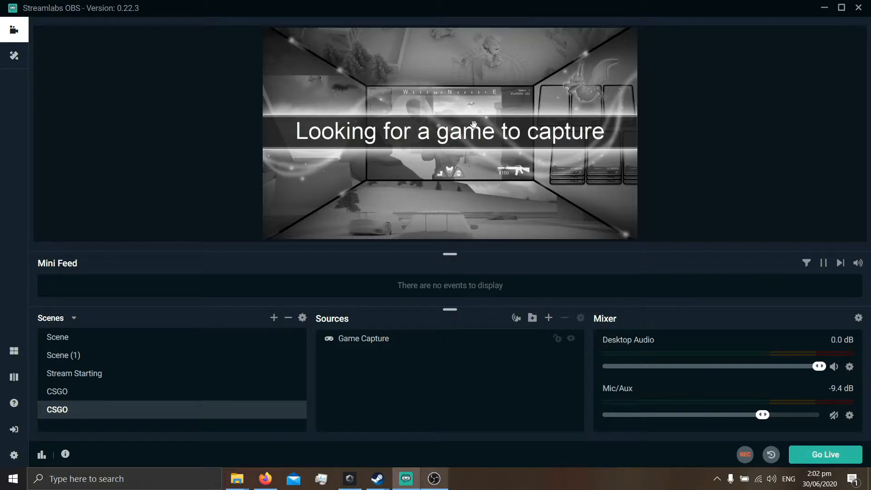
drag(459, 255, 455, 231)
drag(443, 309, 443, 353)
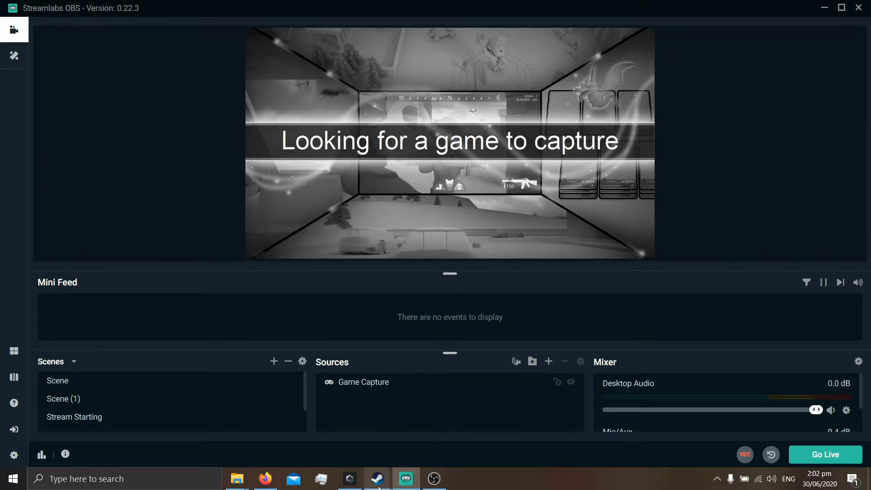
Switch to Steam and launch Counter-Strike: Global Offensive from the library
mouse_move(379, 485)
click(338, 432)
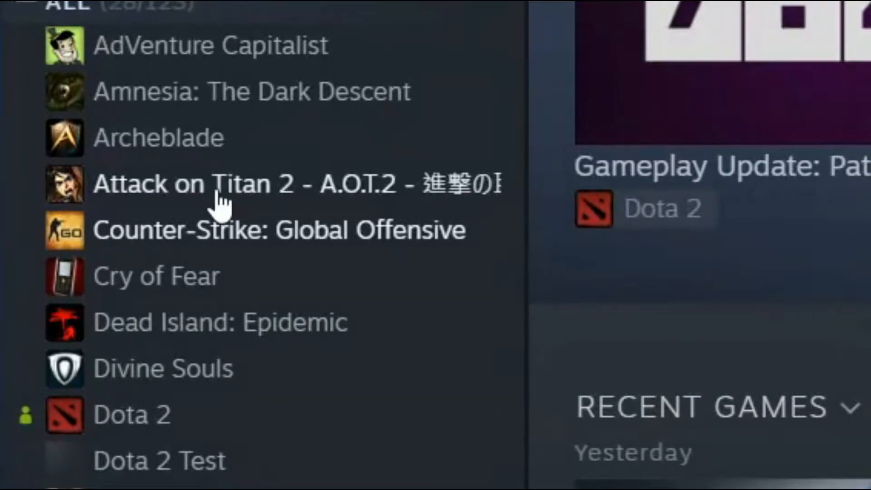
click(214, 235)
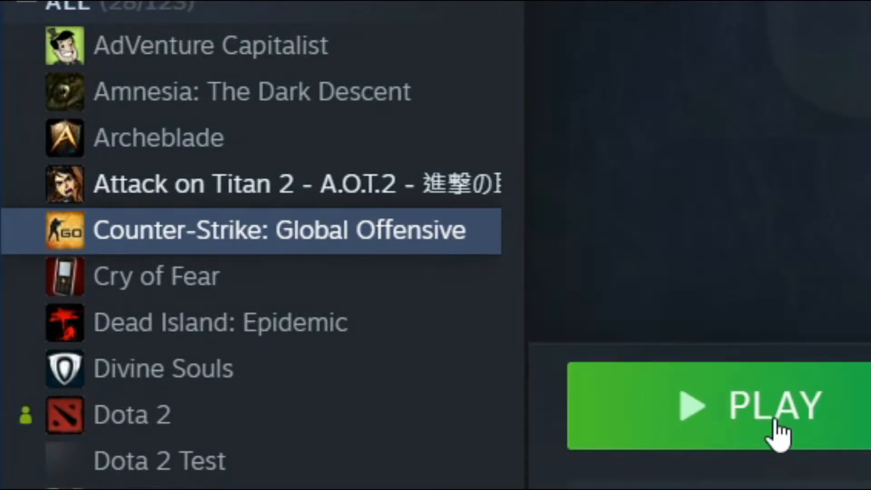
click(777, 433)
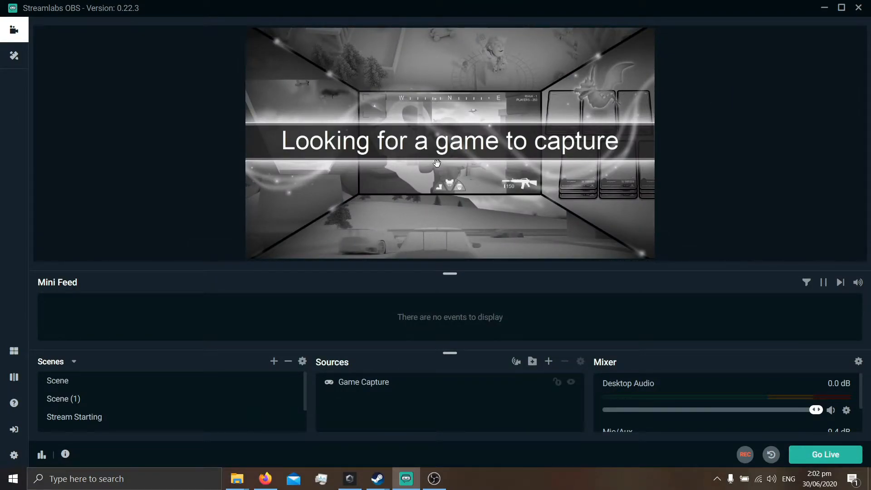
Minimize Steam, maximize the Streamlabs OBS window and enlarge its preview of the captured game
mouse_move(602, 371)
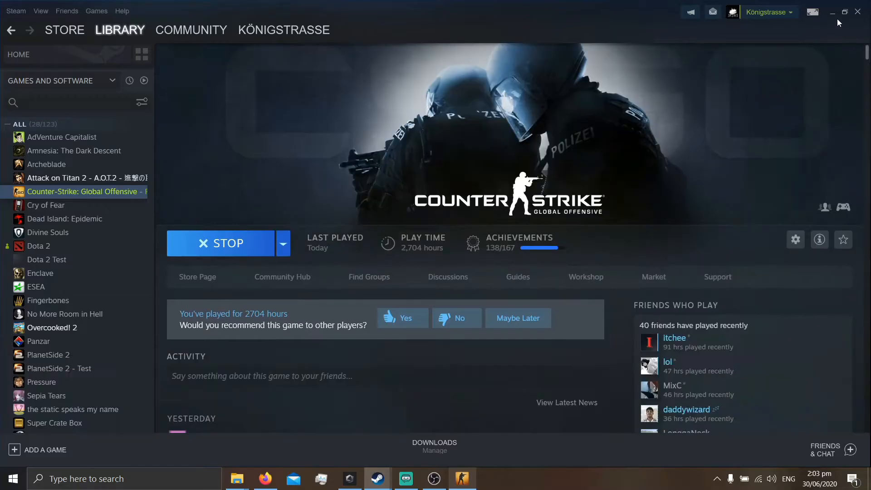
click(831, 15)
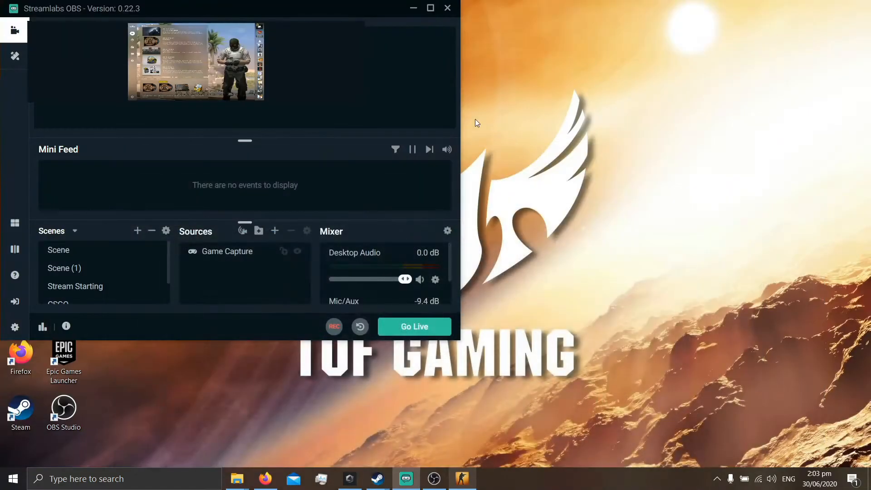
click(429, 12)
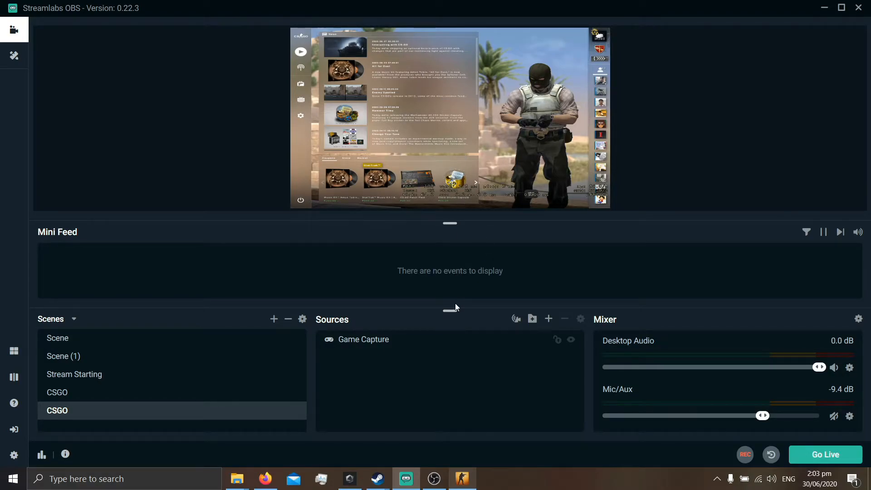
drag(449, 223, 449, 265)
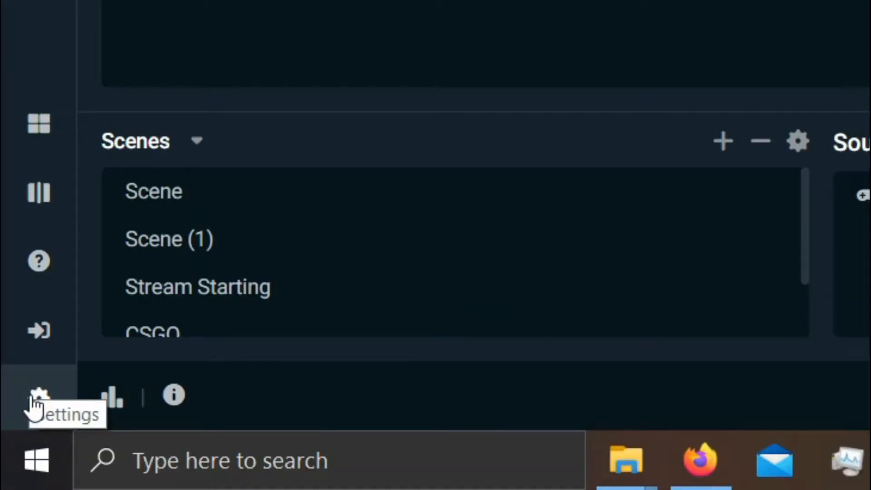
Open the output settings, try the Simple output mode, and set the mode to Advanced
click(34, 401)
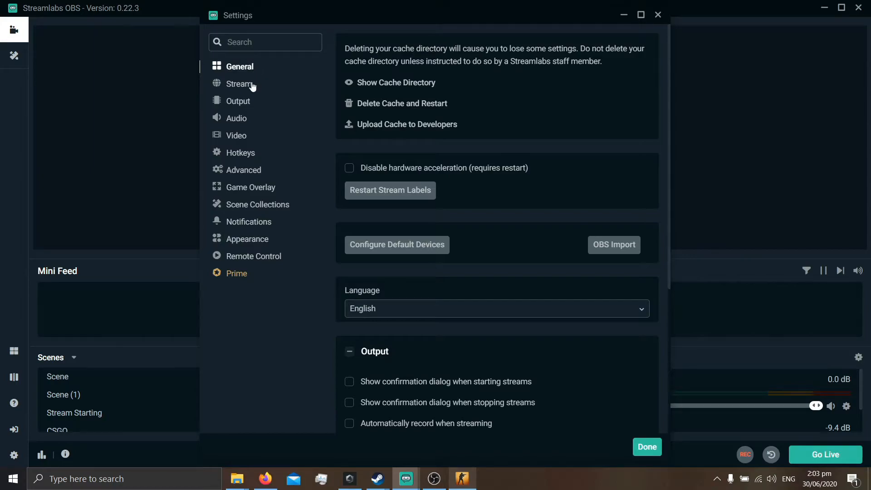
click(249, 103)
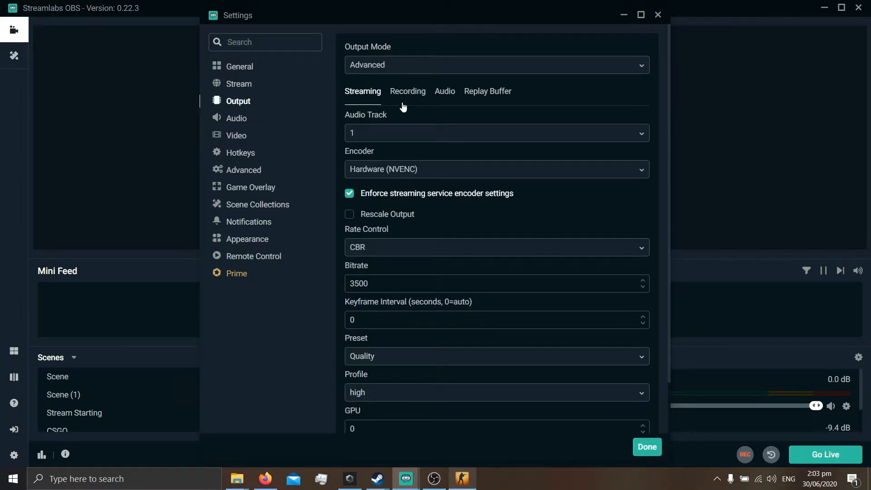
click(374, 68)
click(380, 86)
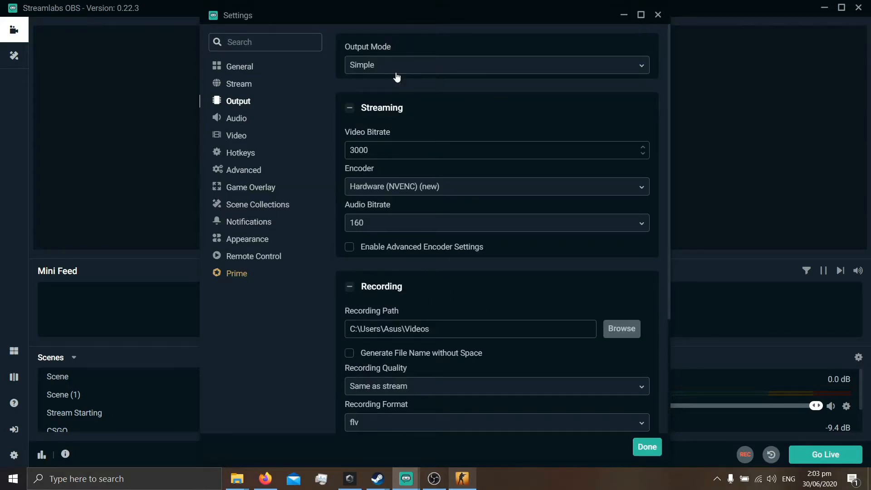
click(396, 68)
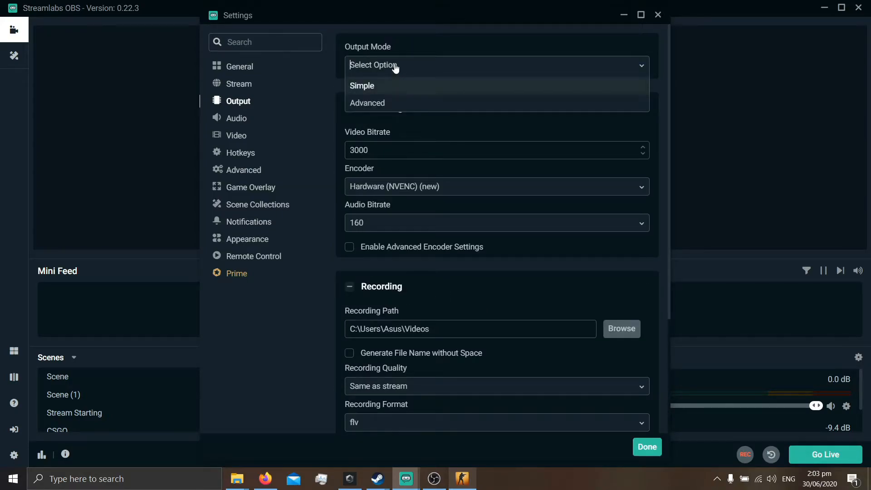
click(375, 105)
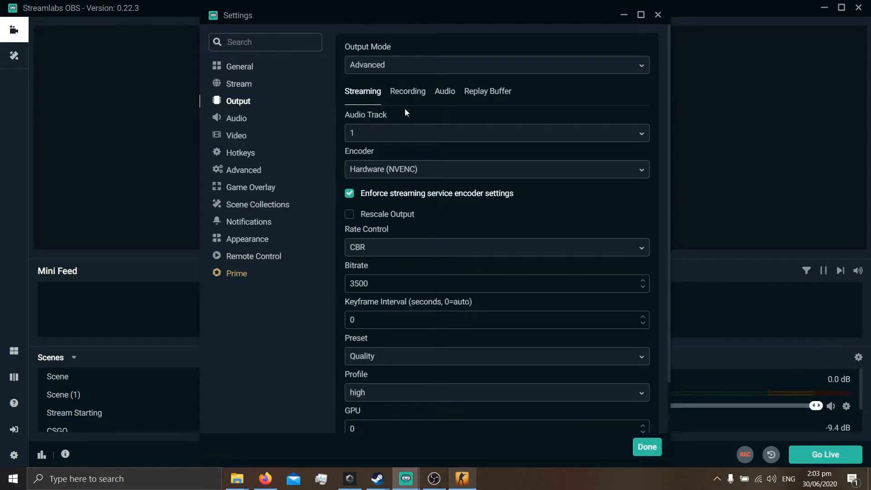
Choose Hardware (NVENC) as the streaming encoder
click(428, 176)
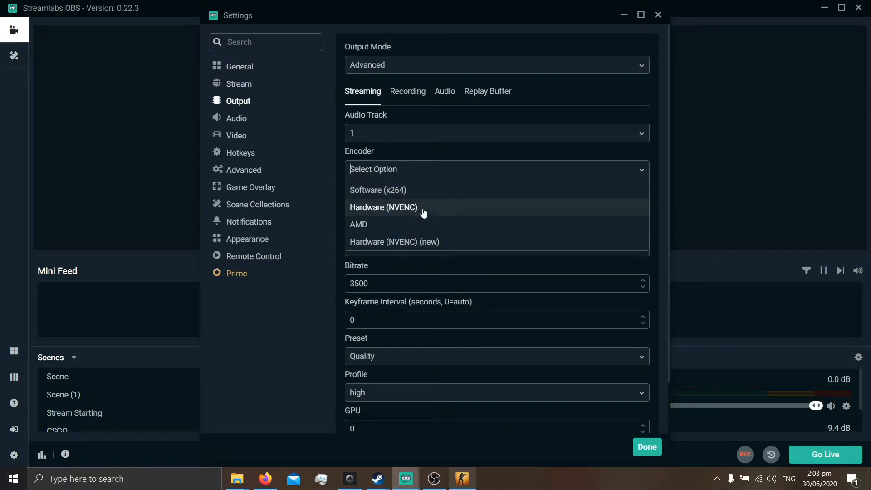
click(415, 208)
click(425, 169)
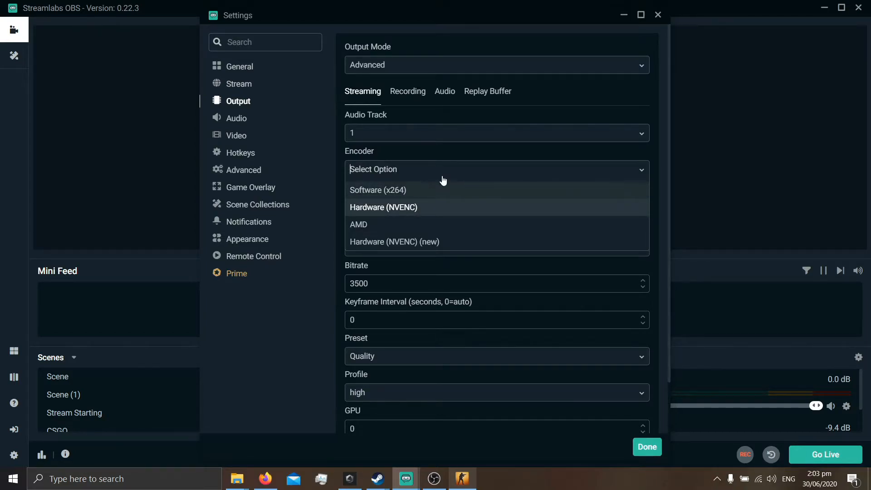
click(430, 208)
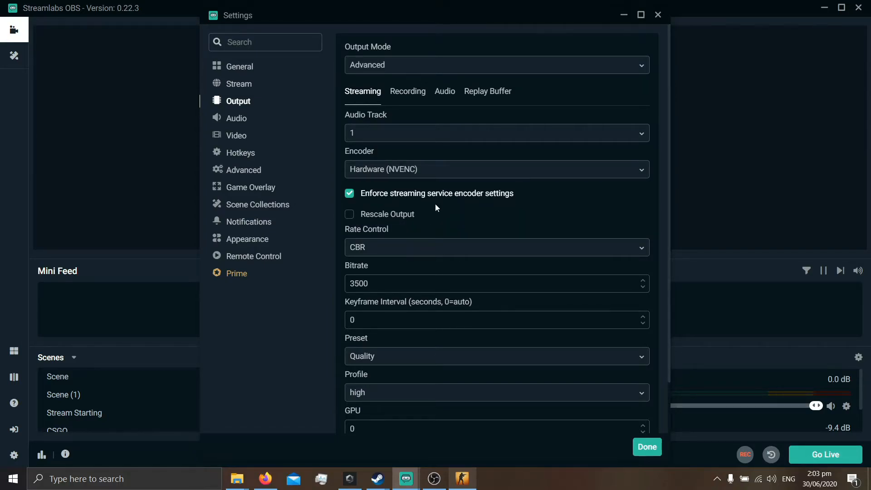
Set the streaming bitrate to 3498 and the keyframe interval to 2, and close the settings
scroll(421, 202, down, 1)
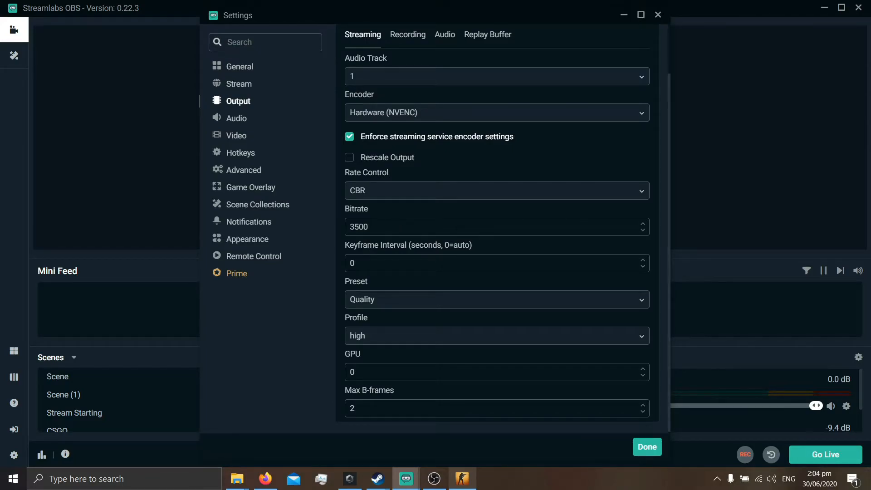
click(457, 226)
key(Down)
key(Down)
key(Tab)
scroll(433, 404, up, 3)
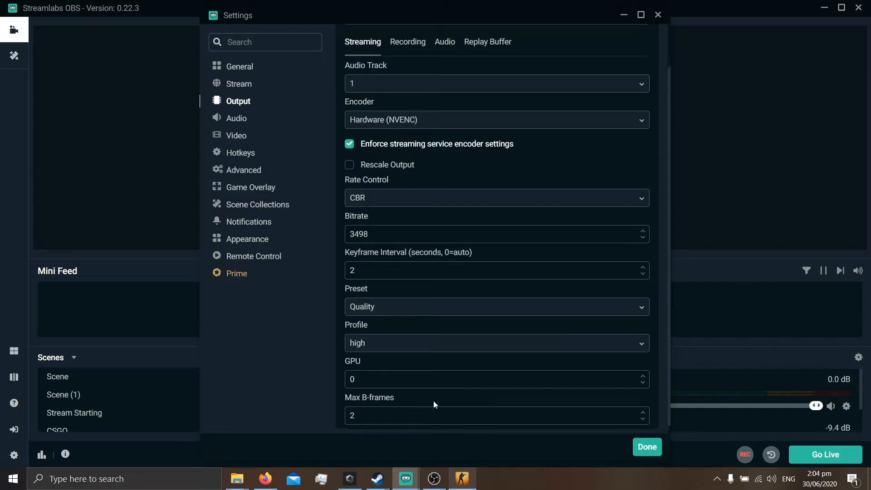
click(643, 448)
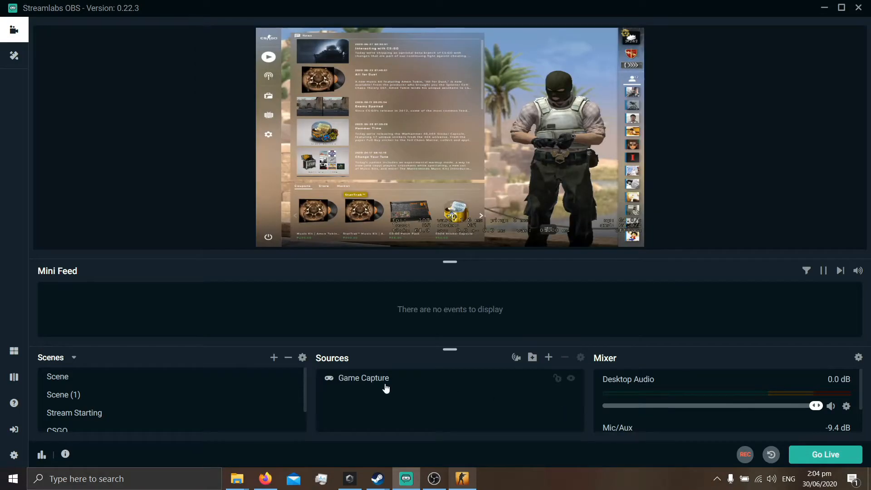
Open the video settings, view the output resolution options, and choose 1280x720 as the base canvas resolution
click(2, 456)
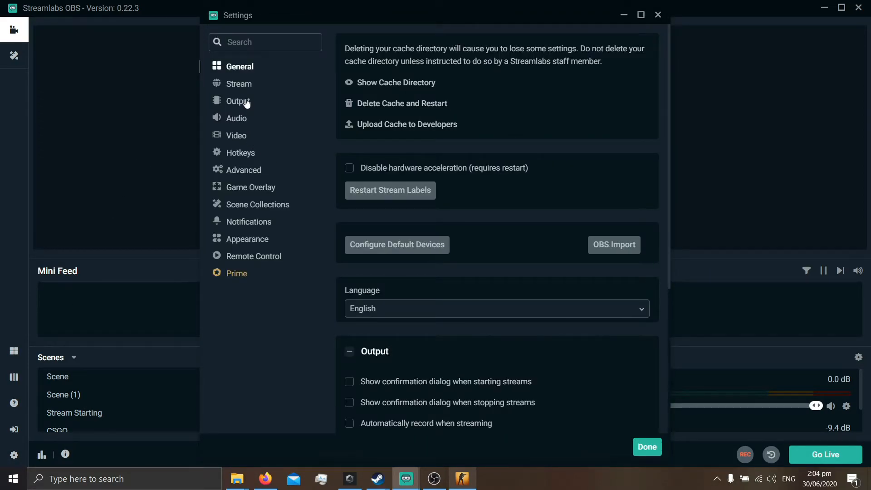
click(237, 135)
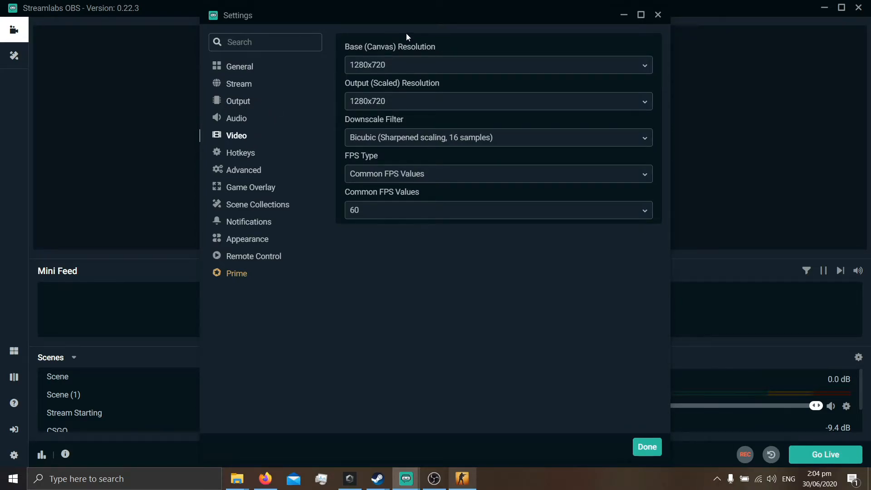
click(420, 108)
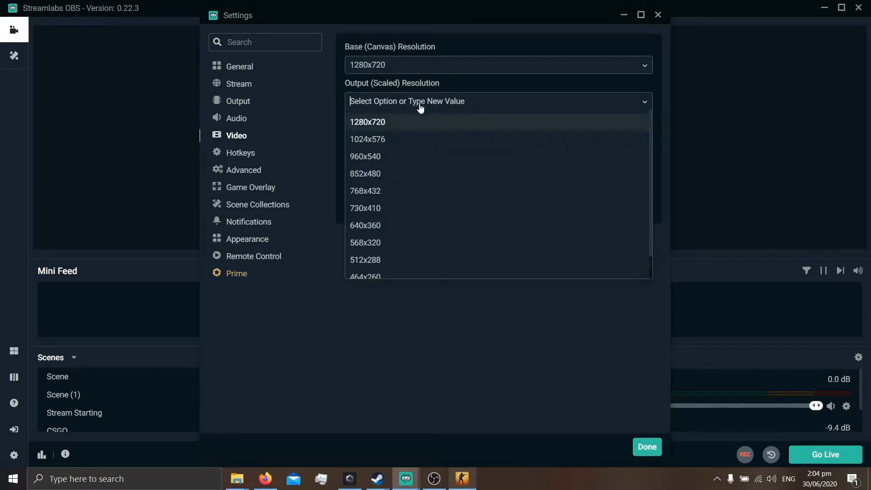
click(406, 88)
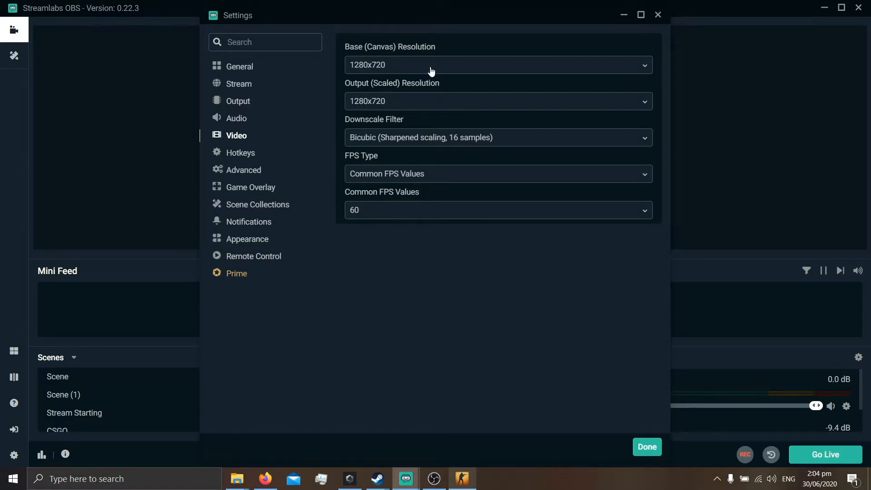
click(413, 72)
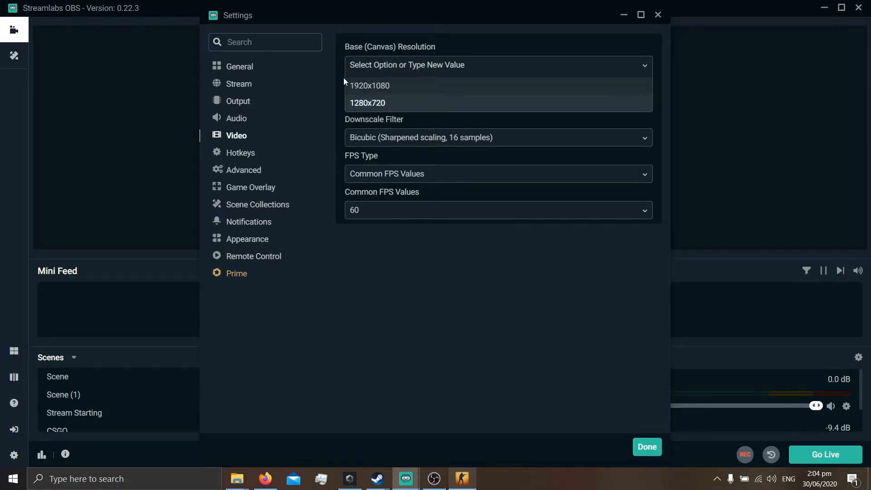
click(358, 102)
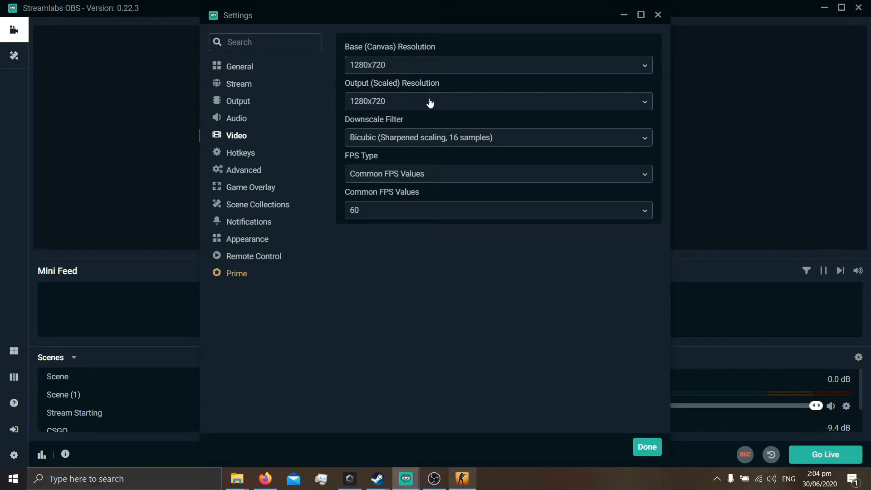
Review the base and scaled output resolution options and the streaming output settings, and close the settings
click(424, 71)
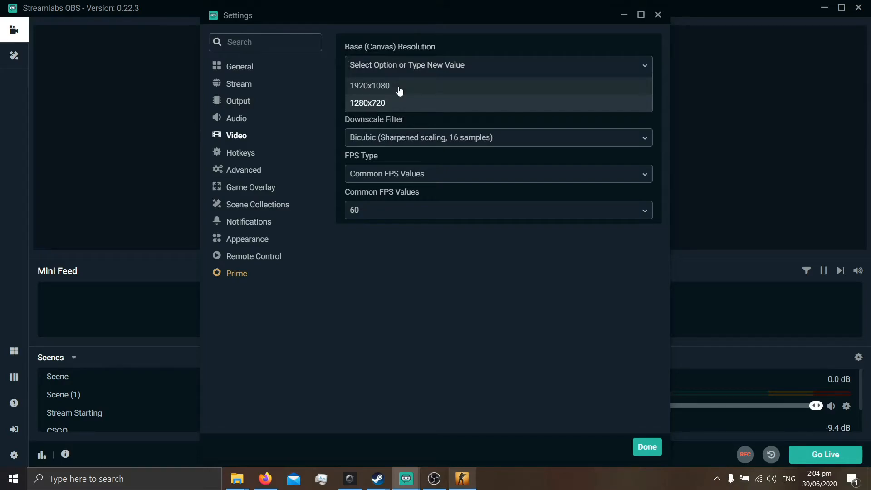
click(452, 121)
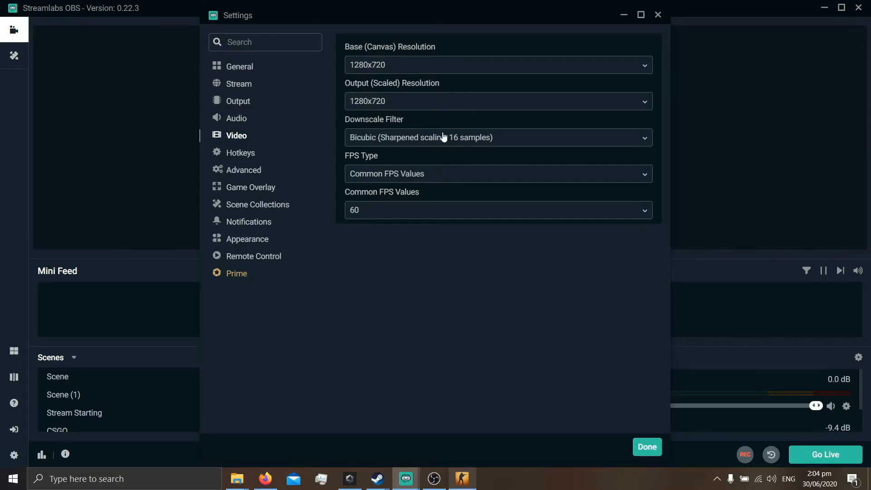
click(461, 107)
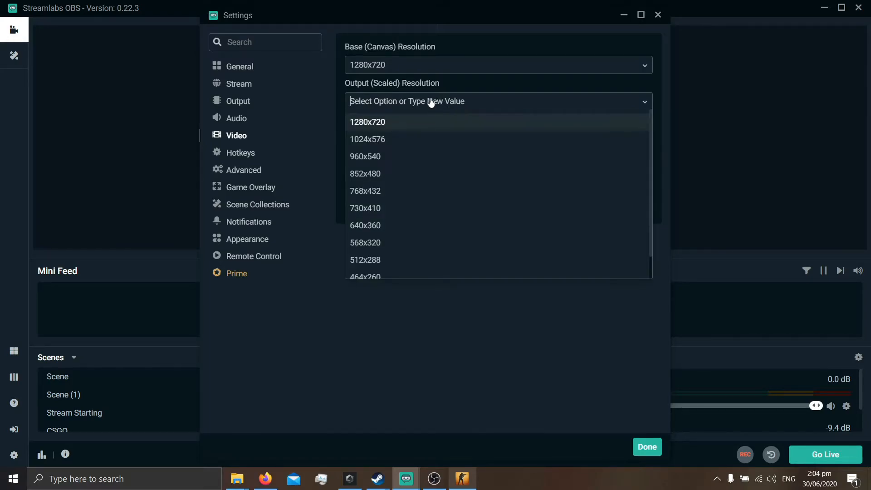
click(403, 87)
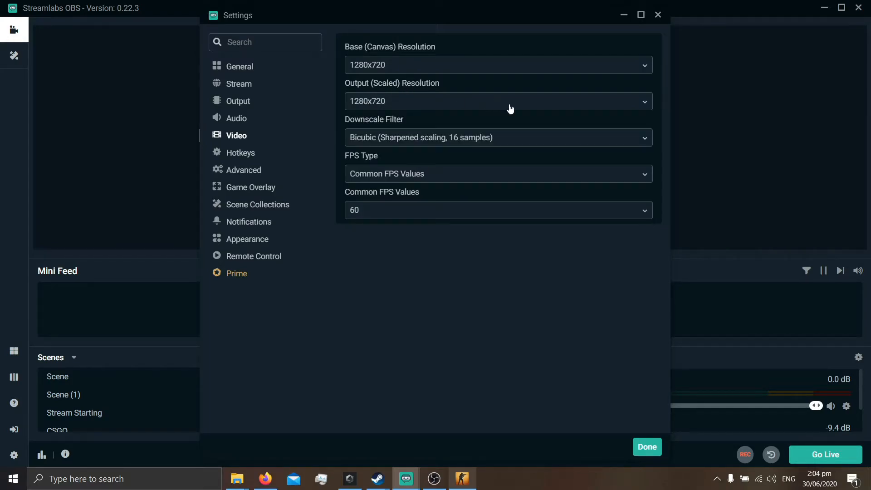
click(510, 108)
click(378, 108)
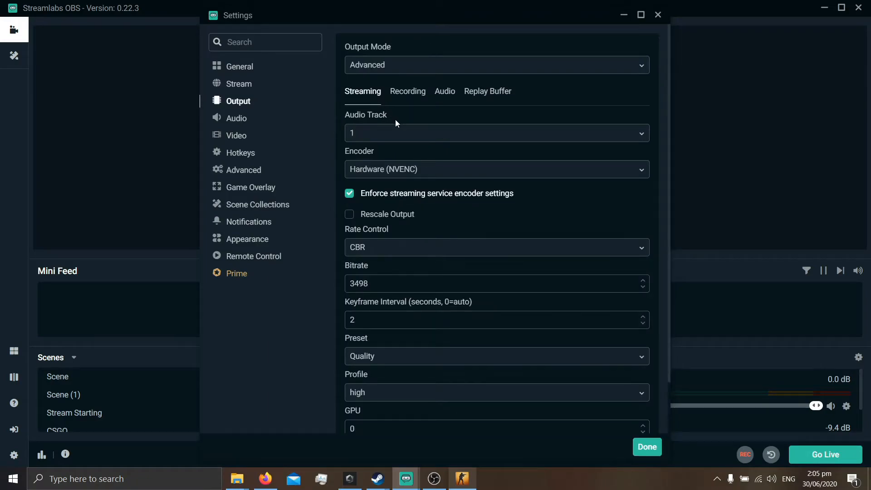
click(236, 135)
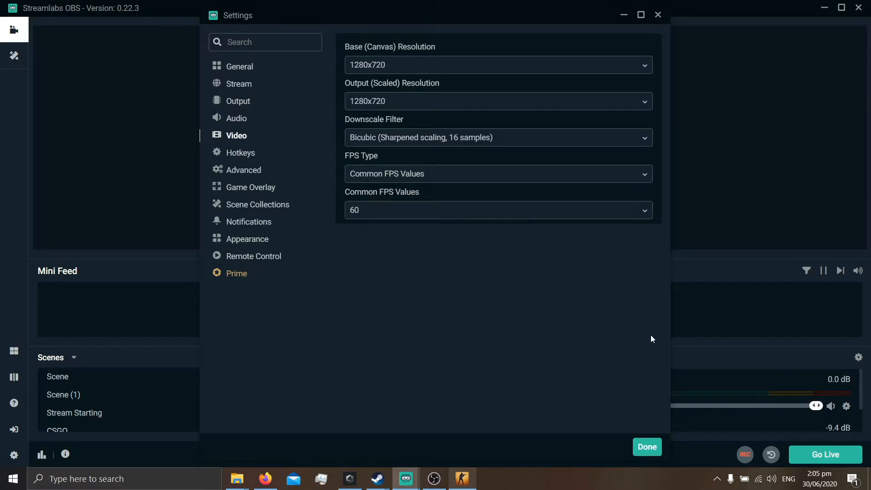
click(635, 445)
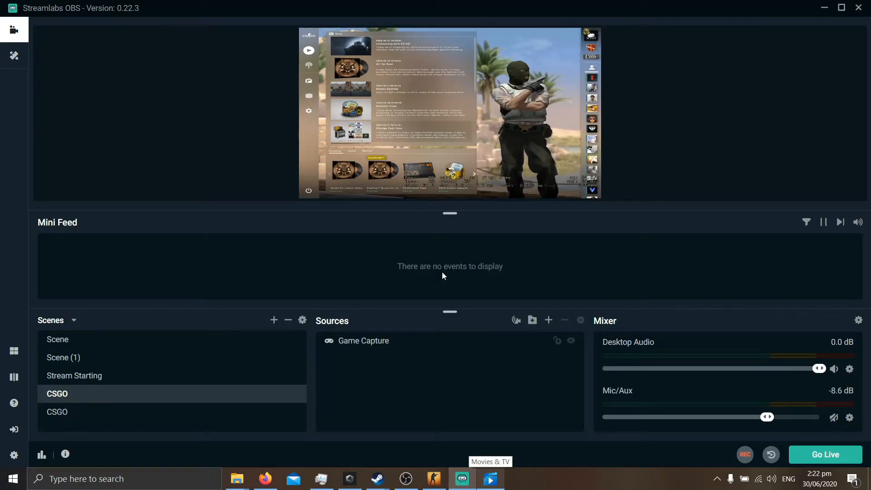
Open the stream settings, try Facebook Live, and set the streaming service to Twitch
drag(450, 312, 450, 336)
click(14, 455)
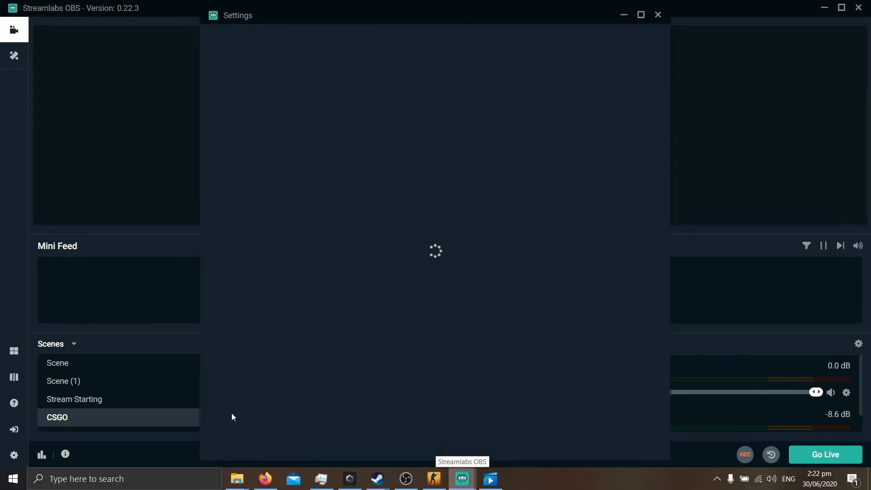
click(238, 86)
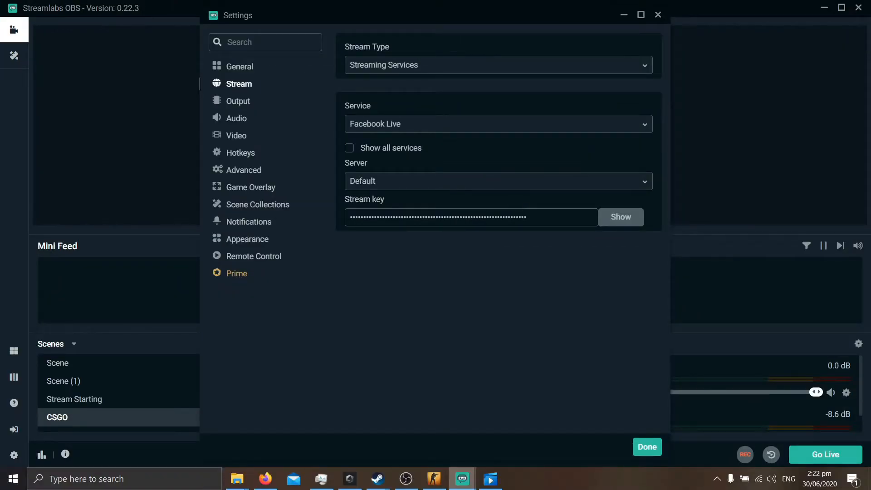
drag(712, 289, 357, 298)
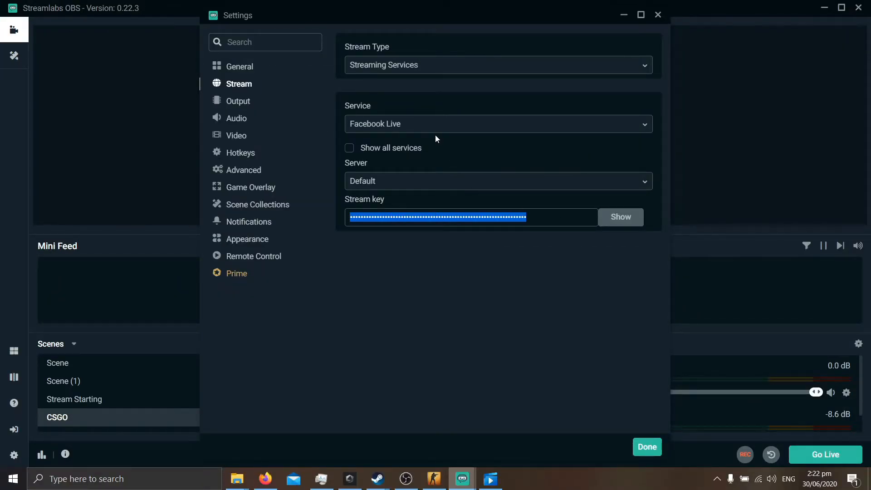
click(423, 127)
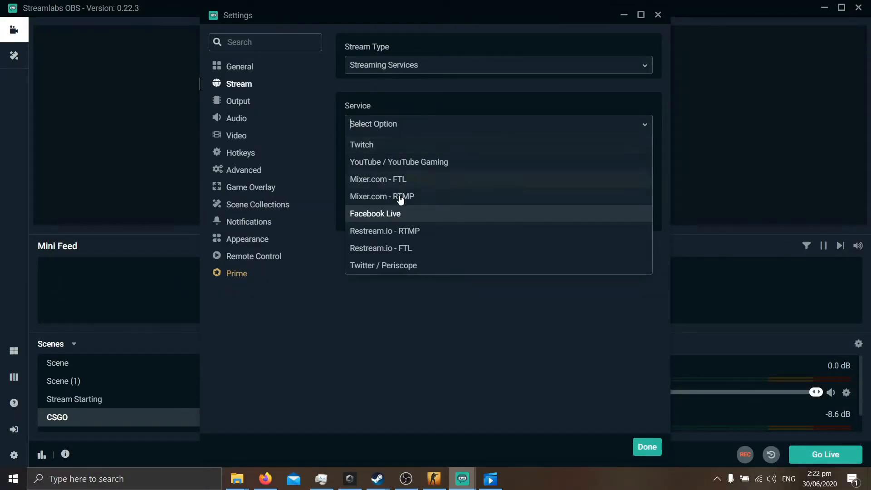
click(406, 218)
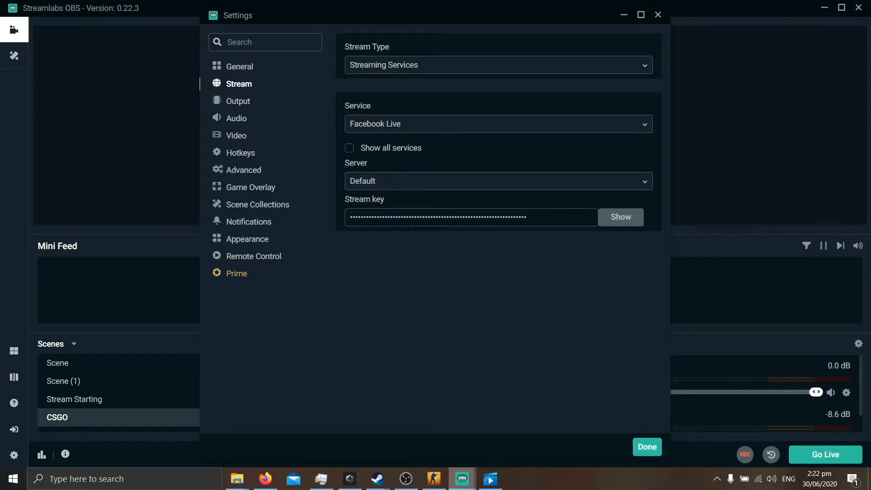
click(418, 130)
click(412, 144)
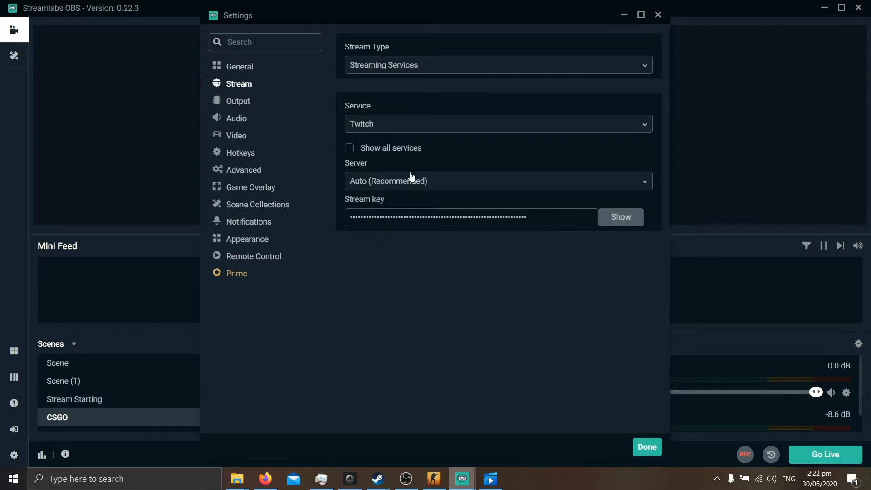
Review the available Twitch servers and streaming services, choose Twitch again, and close the settings
click(540, 185)
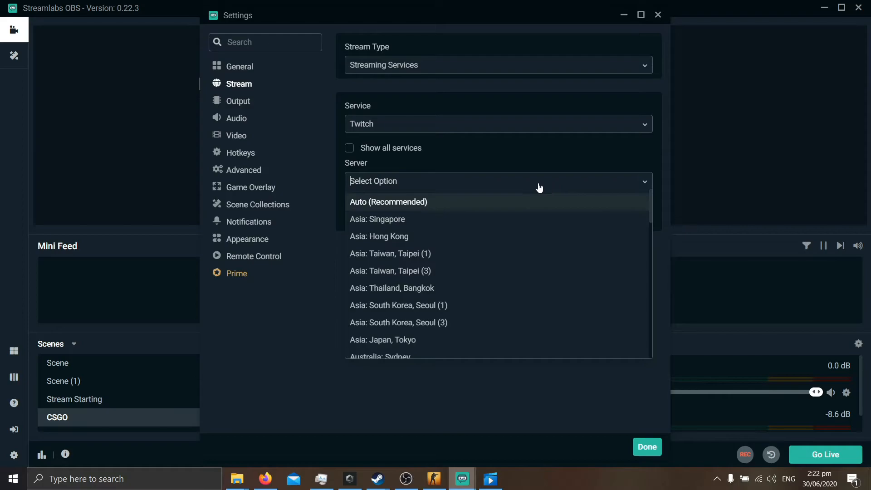
click(467, 124)
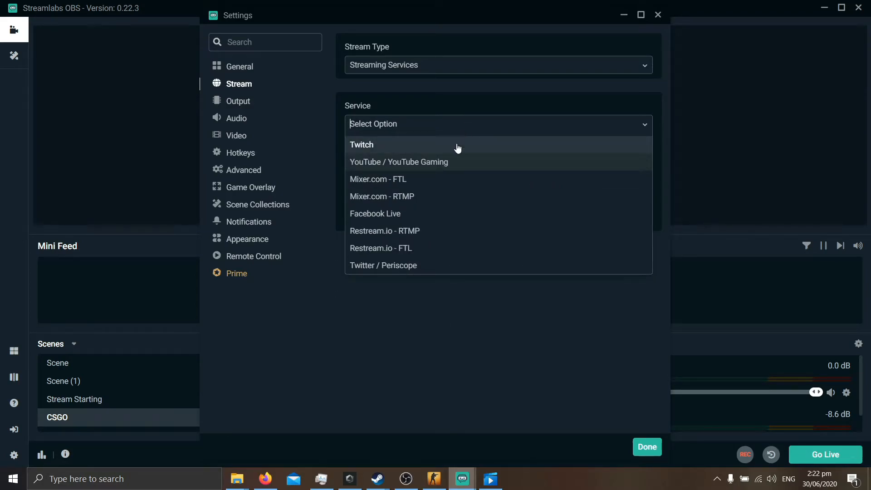
click(521, 110)
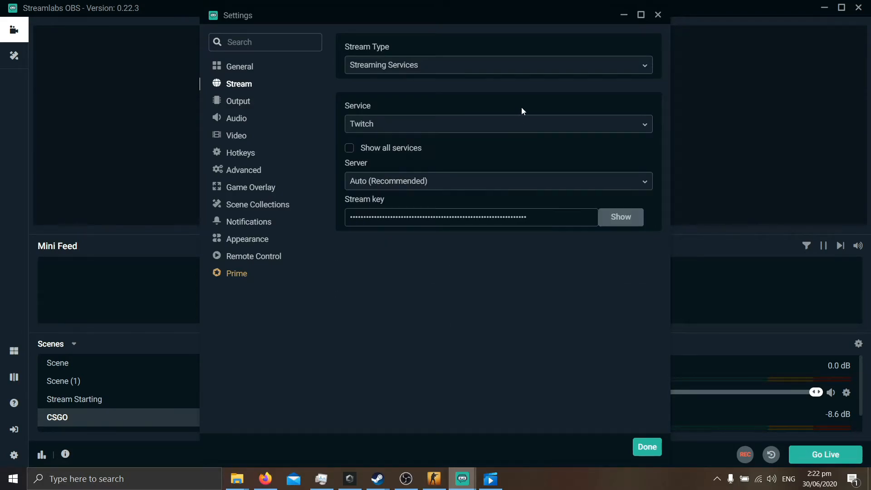
click(511, 133)
click(492, 122)
click(488, 131)
click(476, 123)
click(484, 128)
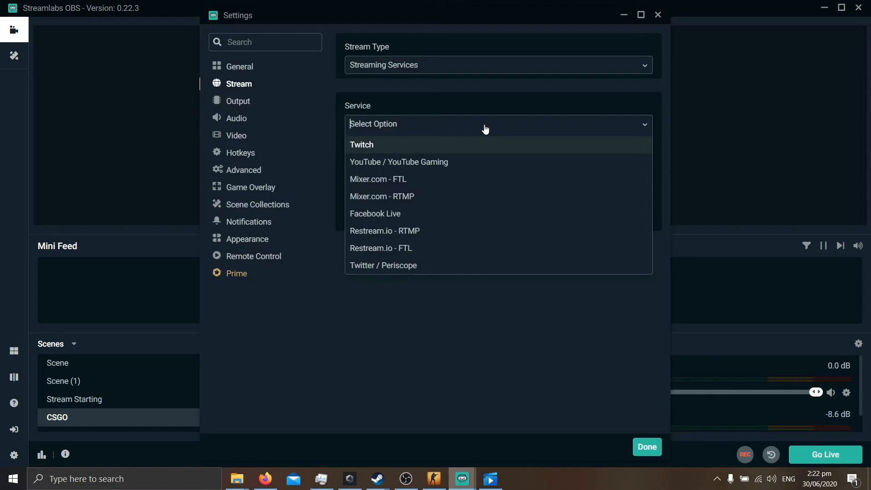
click(463, 144)
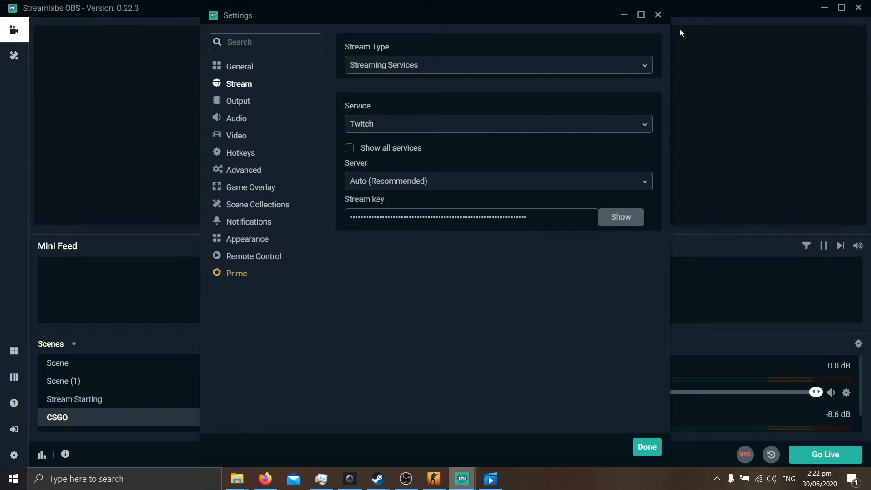
click(657, 17)
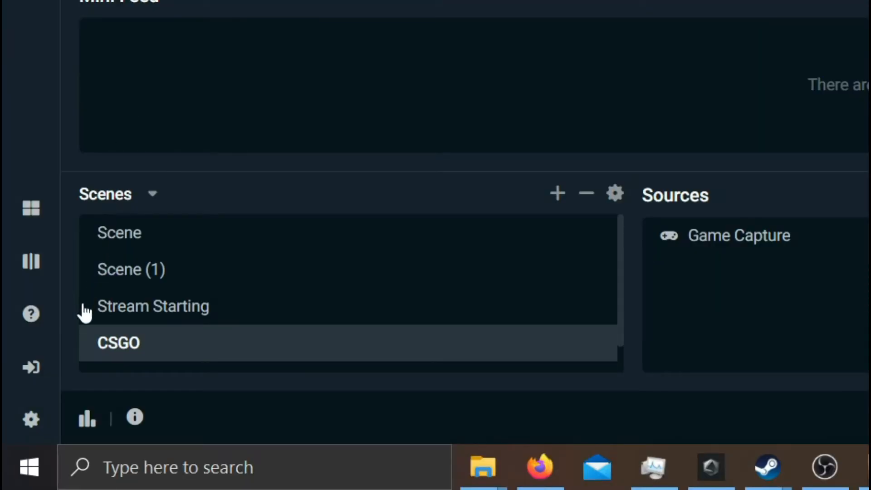
Open the streaming account connection page, view the Facebook and YouTube sign-in windows, and skip connecting an account
click(32, 367)
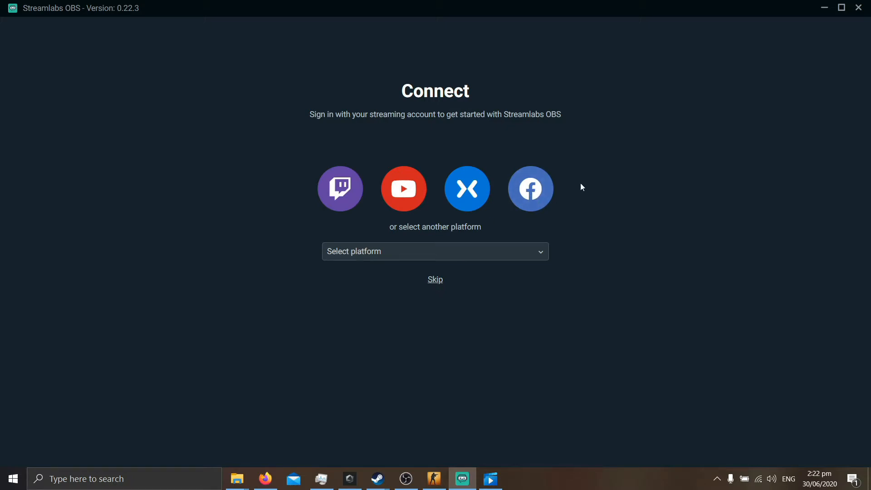
click(520, 204)
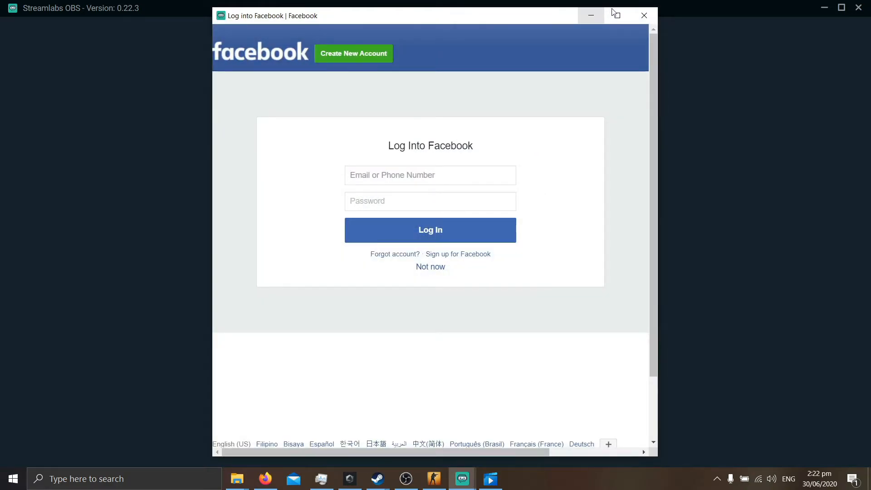
click(616, 14)
click(860, 7)
click(405, 203)
click(851, 10)
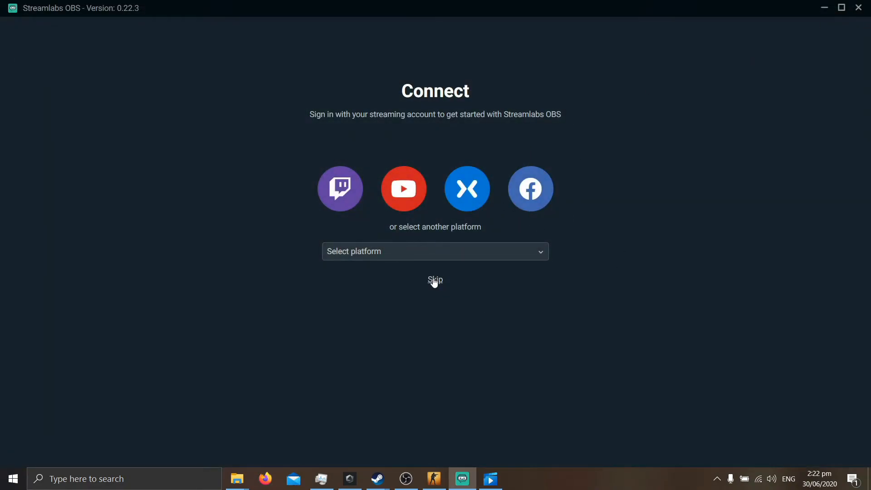
click(435, 279)
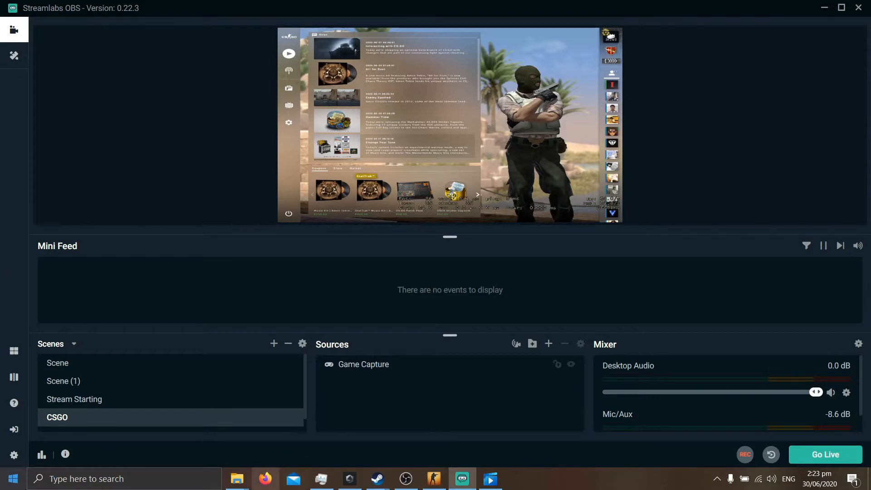
Check the stream service settings once more and minimize the settings window
click(14, 455)
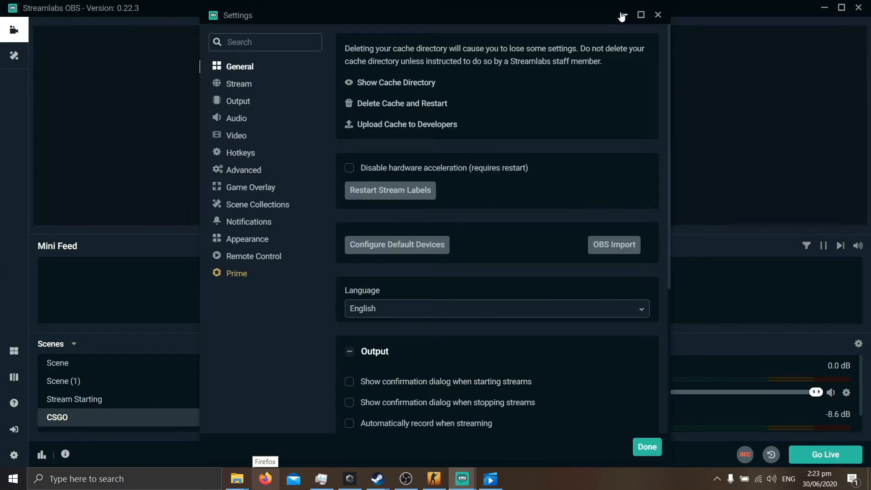
click(253, 85)
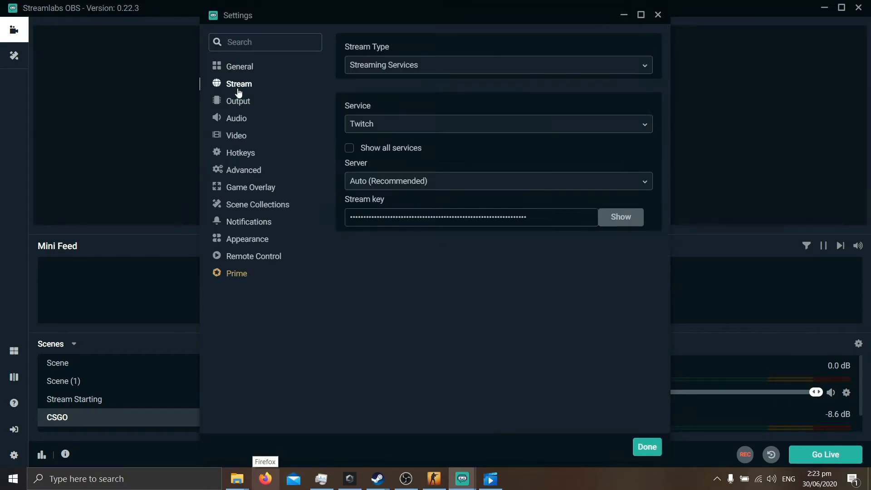
click(625, 15)
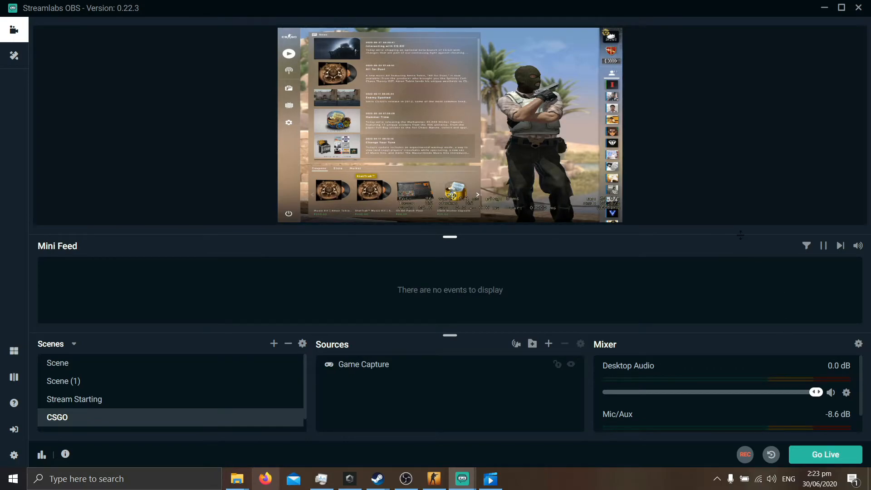
Enlarge the Scenes, Sources and Mixer area and shrink the preview above the Mini Feed
drag(735, 233, 700, 283)
drag(459, 275, 464, 247)
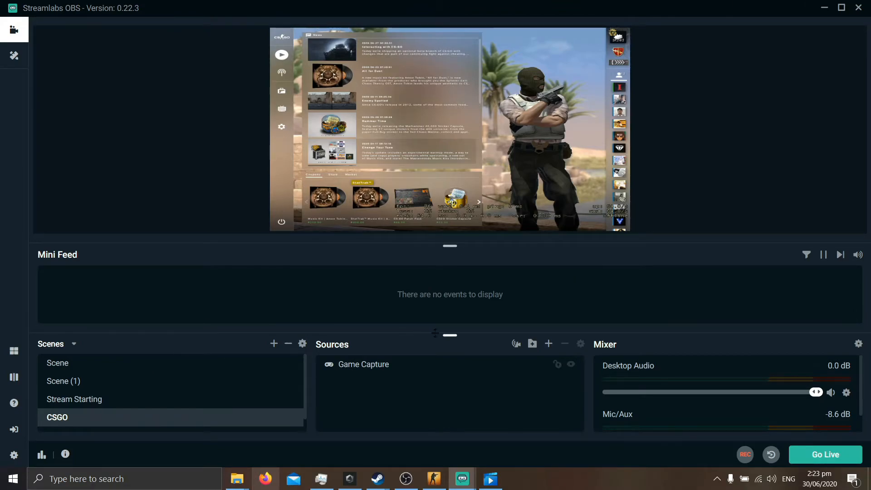
drag(450, 335, 451, 302)
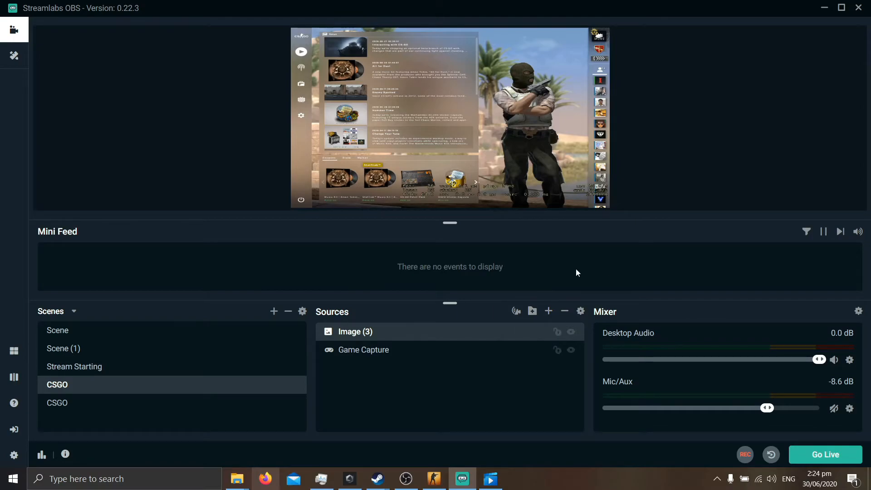
drag(449, 223, 451, 191)
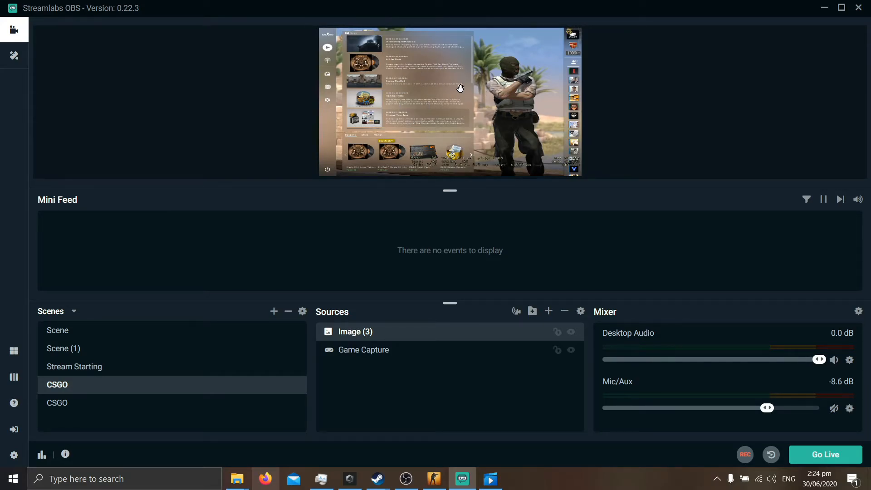
Enlarge the preview area above the Mini Feed and shrink the panels beneath it
drag(450, 191, 450, 242)
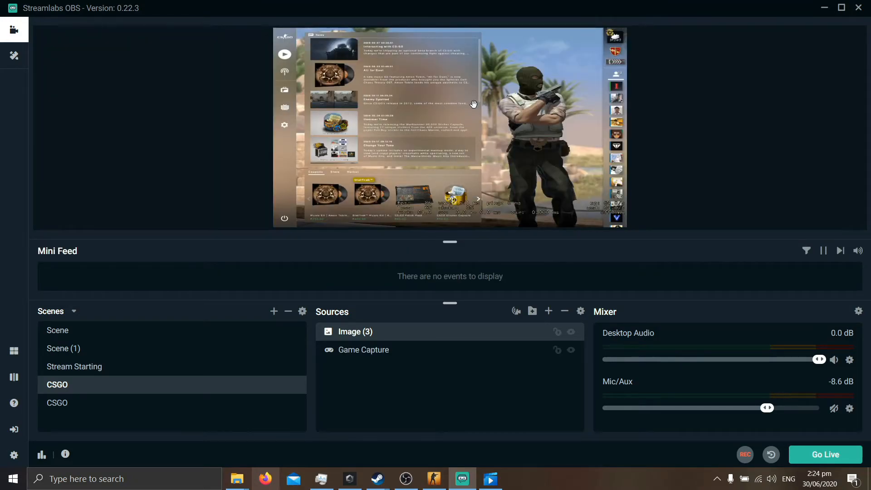
drag(447, 240, 457, 213)
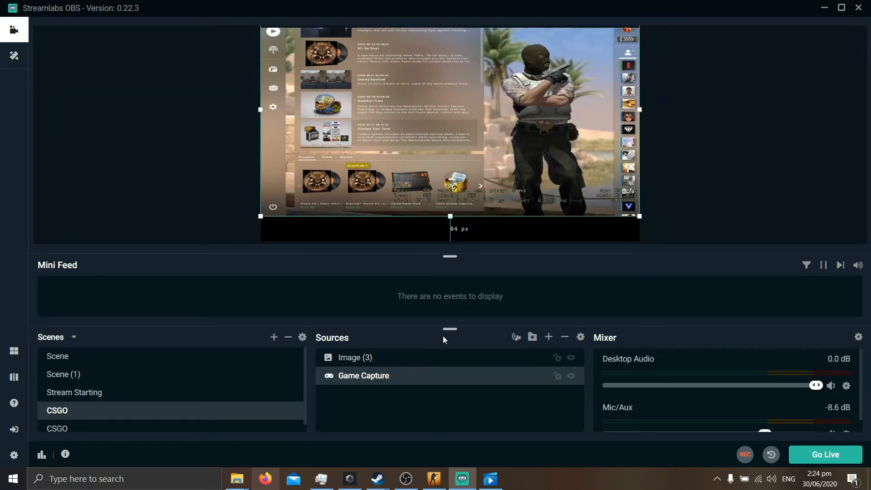
Remove the Image (3) source from the CSGO scene
click(442, 357)
right_click(391, 365)
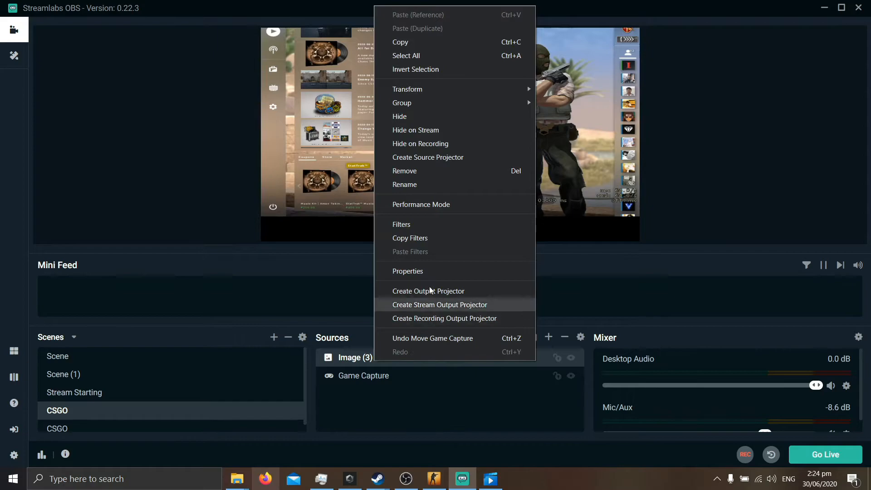
click(417, 173)
key(Return)
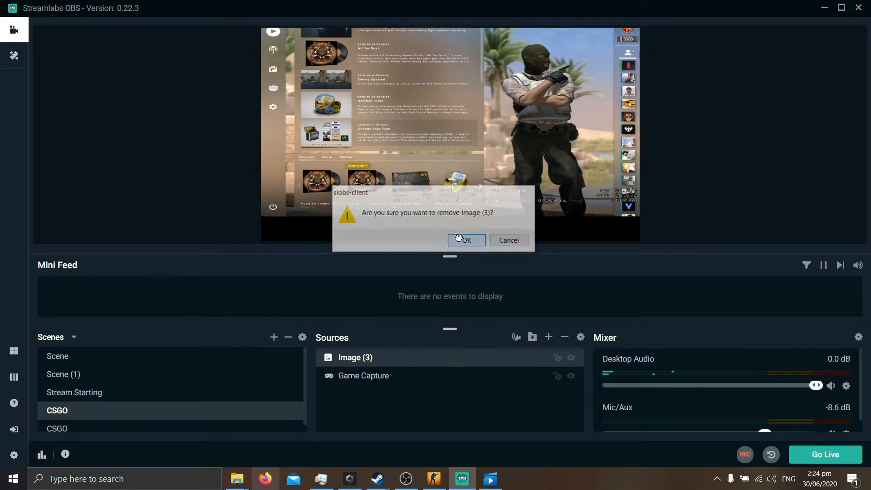
Start adding an Image source to the CSGO scene and preview the existing sources Image, Image (1) and Image (2)
click(550, 338)
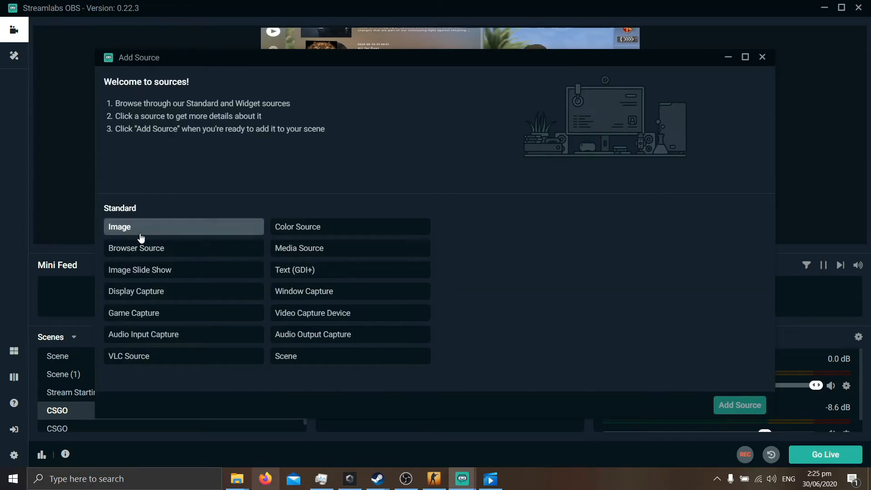
click(143, 236)
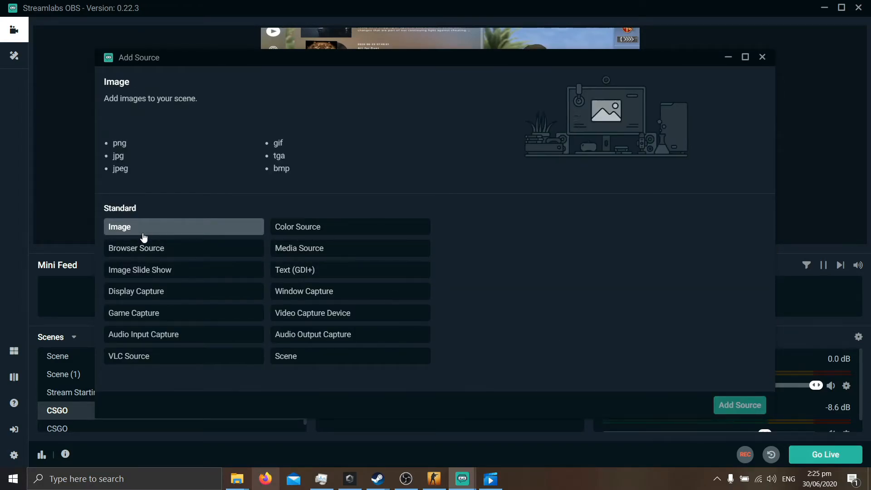
click(739, 405)
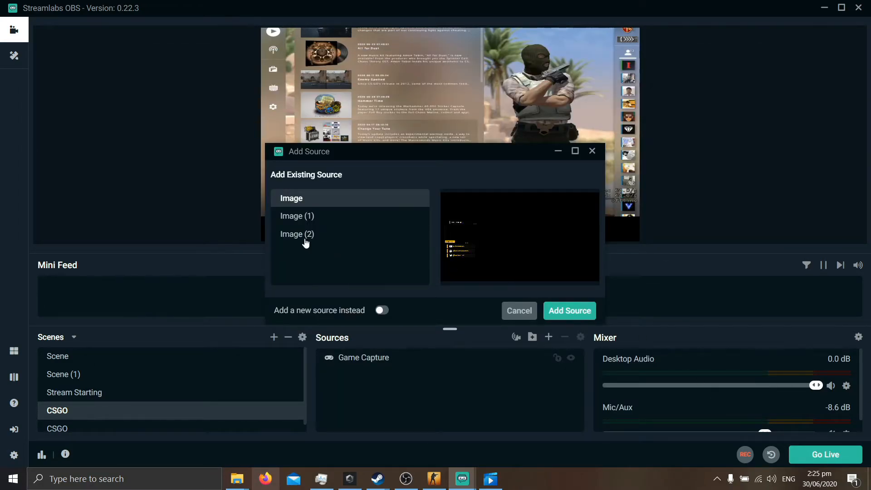
click(302, 221)
click(306, 236)
click(312, 211)
click(313, 206)
click(313, 232)
click(344, 213)
click(321, 202)
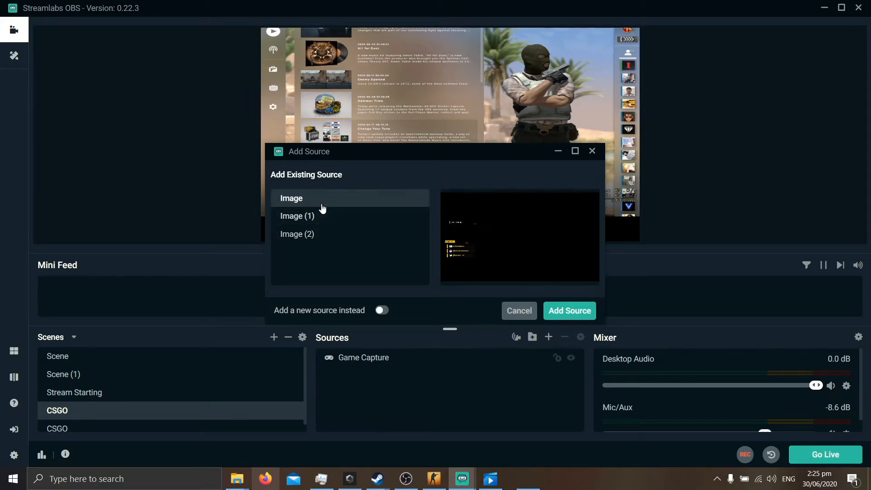
Add a new image source named Overaly instead of reusing an existing one
click(382, 312)
drag(320, 223, 276, 221)
text(Ove)
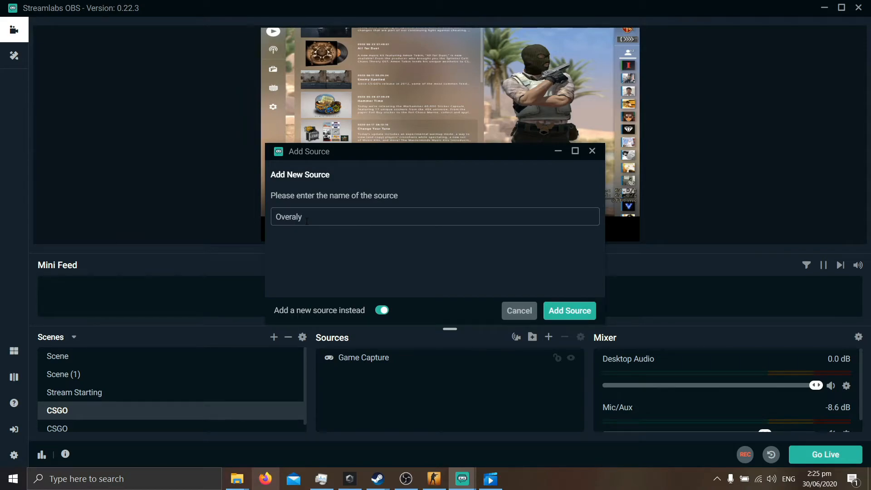
text(raly)
click(570, 310)
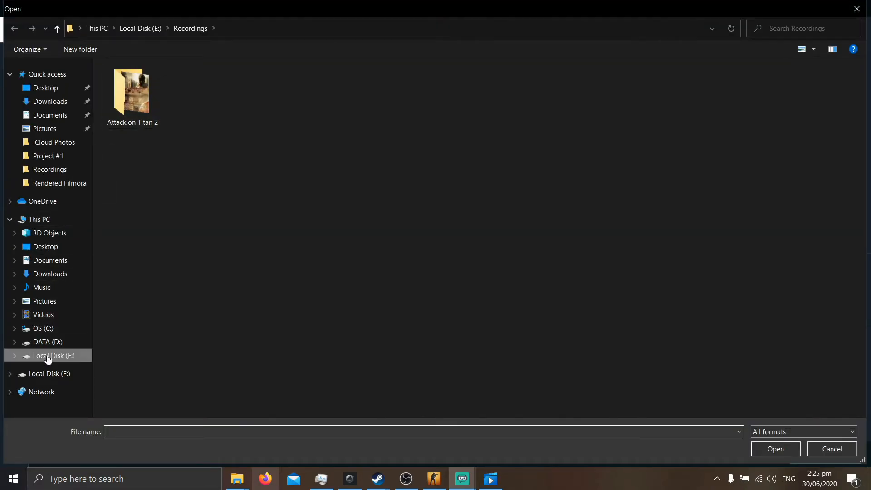
Load razor-alert-host from the GOLD folder in Stream FIles\Overlays on DATA (D:) as the source's image and accept the settings
click(47, 342)
double_click(177, 170)
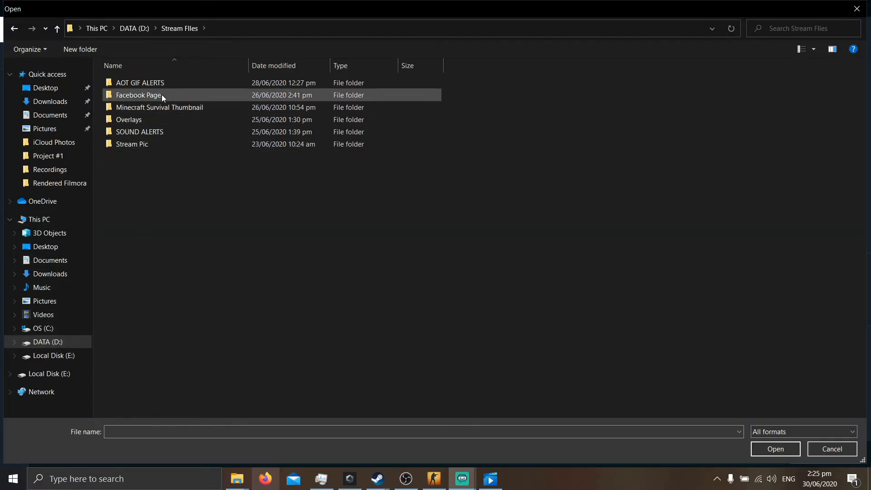
double_click(158, 121)
double_click(128, 84)
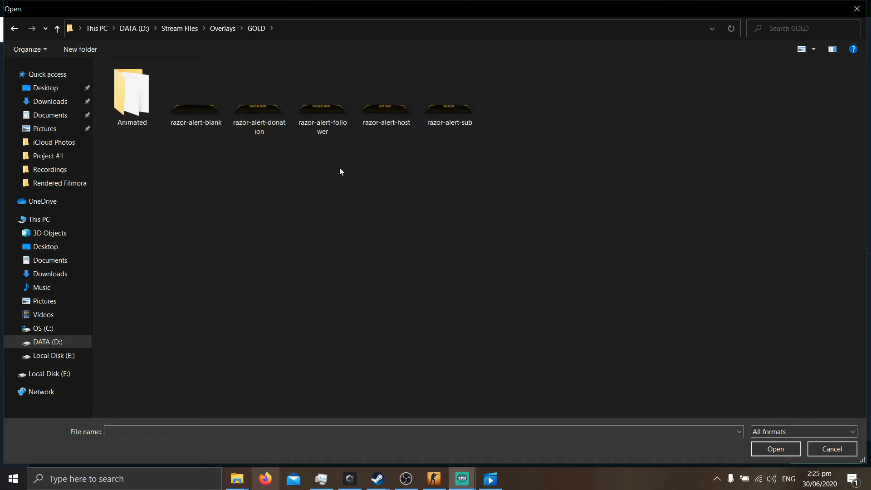
double_click(130, 109)
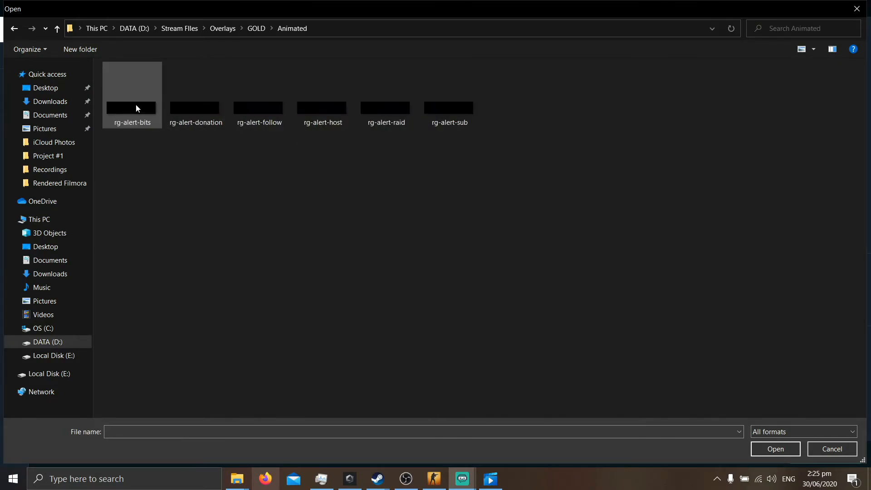
click(16, 30)
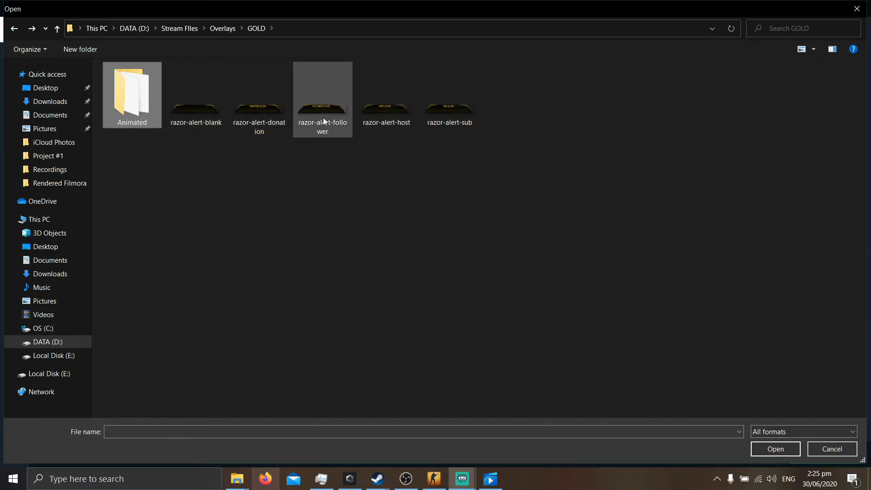
double_click(377, 122)
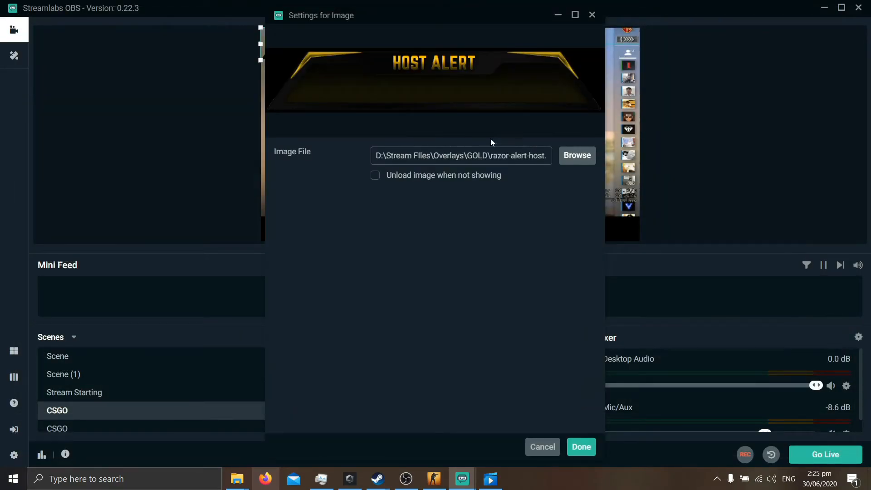
click(578, 445)
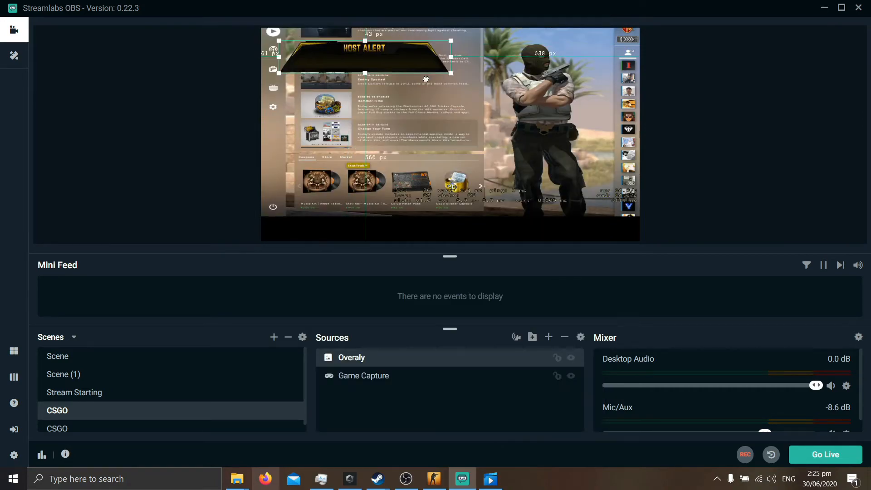
Shrink the Host Alert overlay, place it at the canvas's top edge, and realign the game capture to fill the canvas
drag(426, 79, 460, 84)
drag(518, 91, 439, 235)
drag(508, 227, 468, 38)
click(566, 49)
drag(523, 201, 516, 185)
Try the Host Alert overlay in several spots on the canvas and leave it near the top centre
click(449, 35)
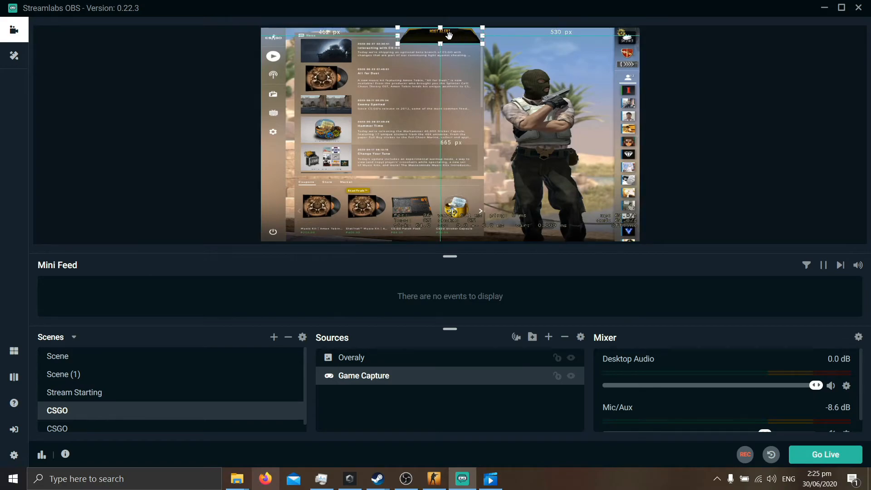
drag(449, 35, 508, 140)
click(466, 136)
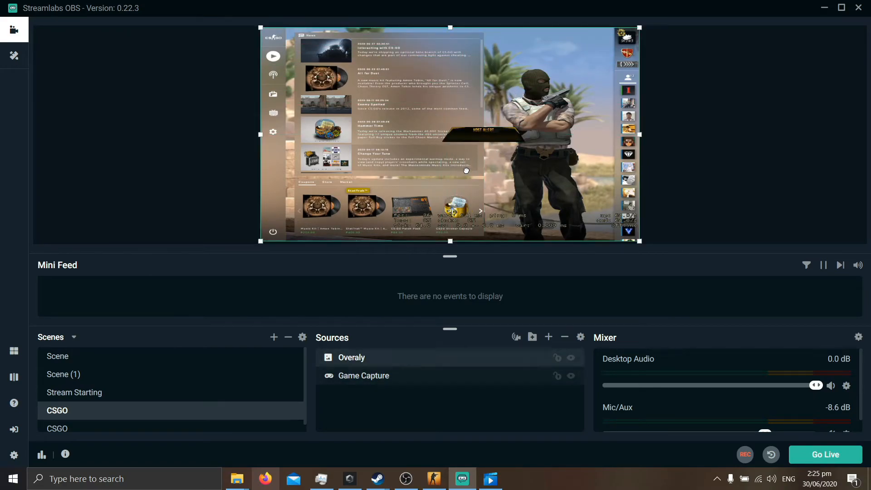
drag(490, 141, 459, 51)
click(688, 157)
click(504, 132)
drag(461, 184, 584, 45)
drag(521, 45, 570, 57)
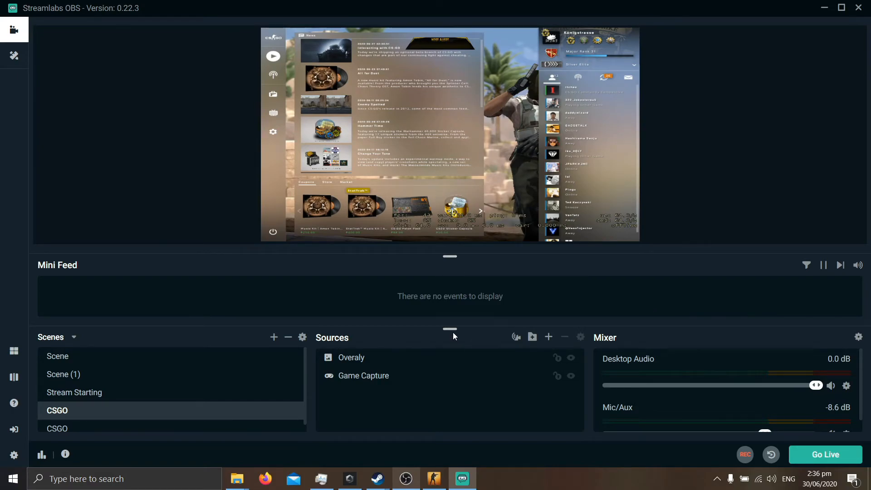
Add a Video Capture Device source named Webcam to the CSGO scene
click(550, 339)
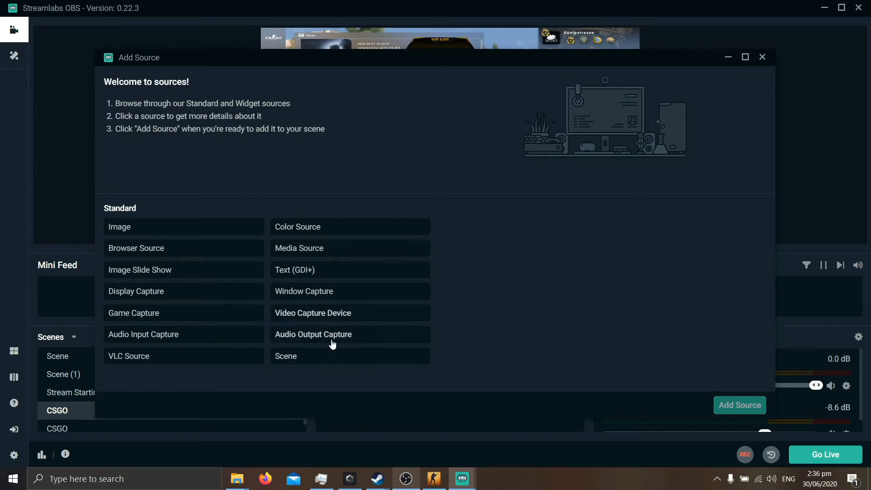
click(334, 317)
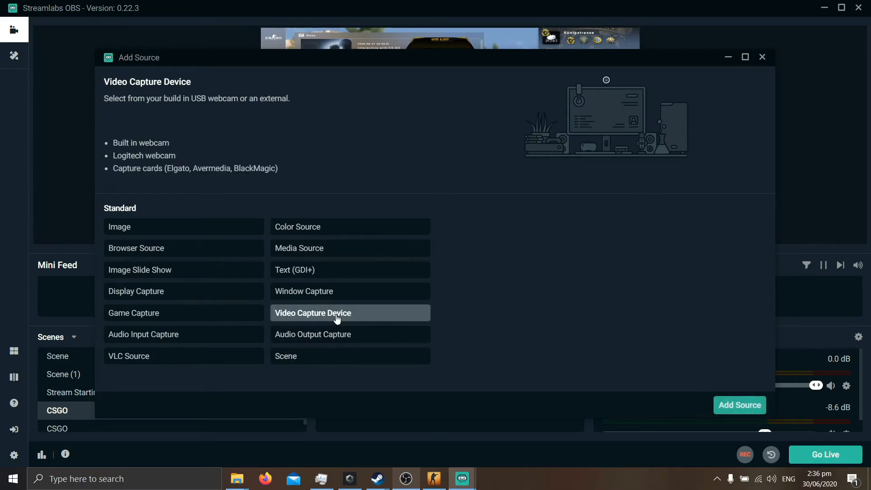
click(729, 411)
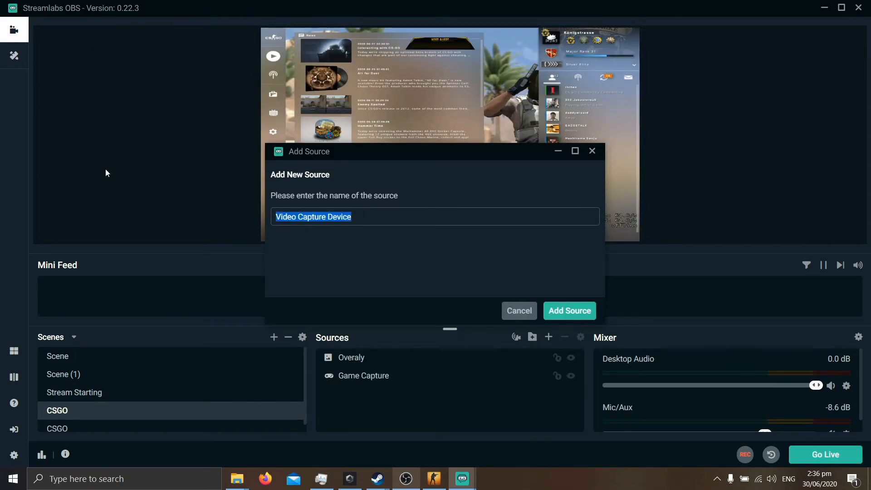
click(511, 159)
drag(508, 151, 609, 115)
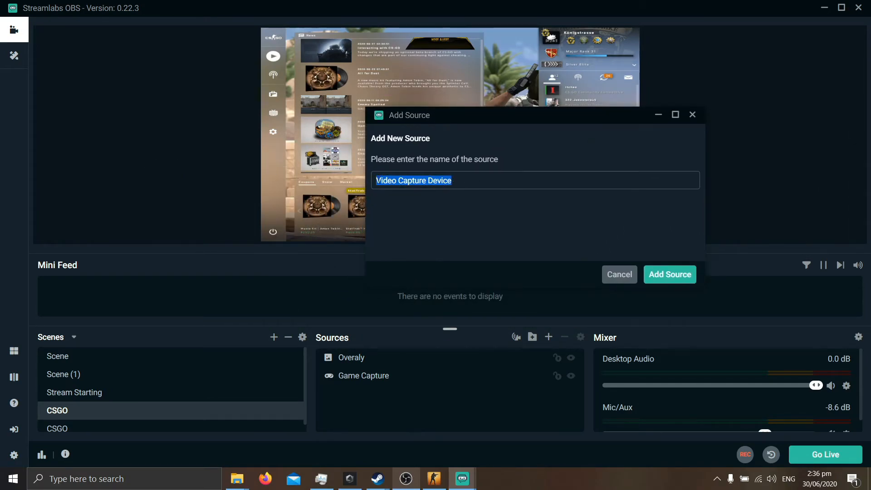
triple_click(447, 180)
text(Webcam)
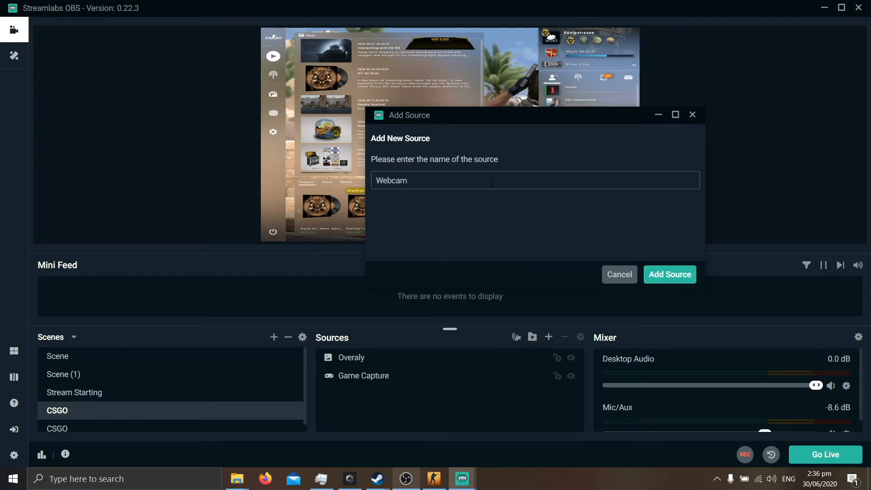
click(670, 275)
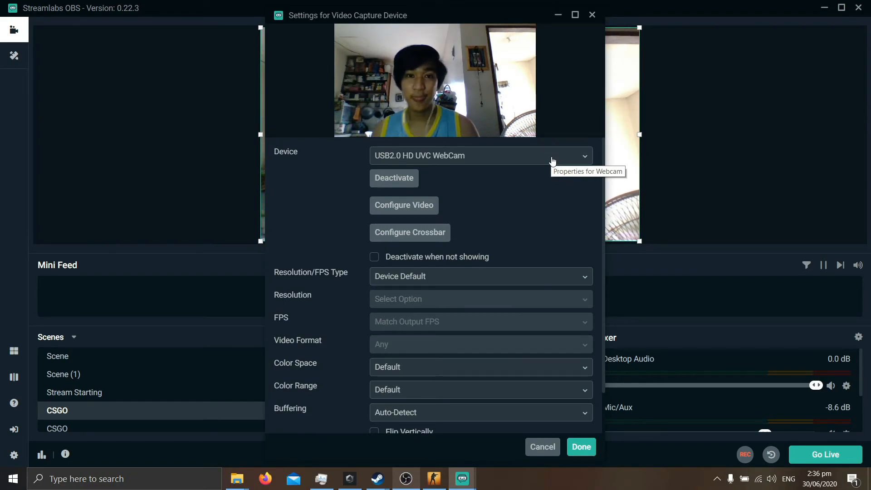
Keep USB2.0 HD UVC WebCam as the capture device, review the remaining video capture settings and accept them
click(585, 156)
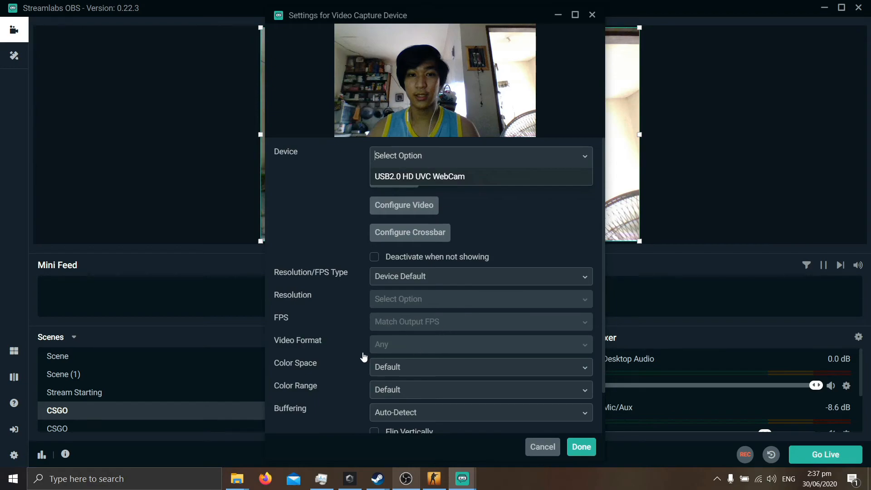
scroll(522, 235, down, 2)
scroll(426, 362, up, 2)
scroll(458, 268, down, 2)
scroll(478, 297, up, 2)
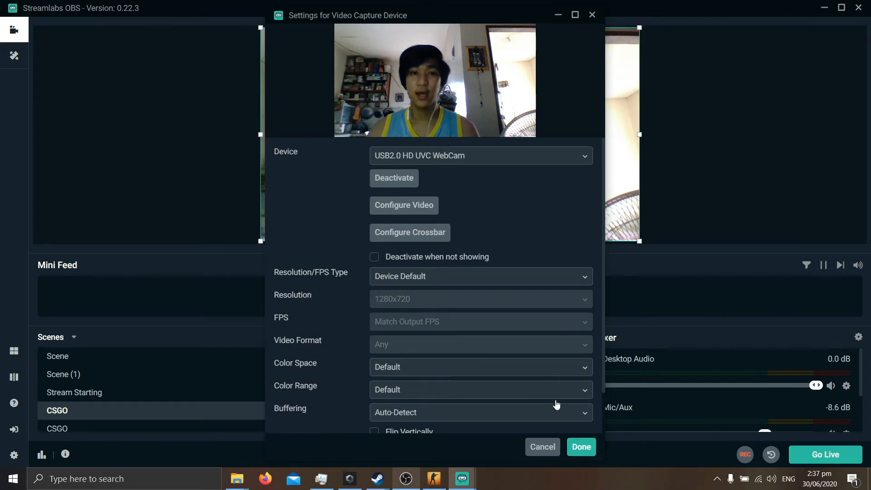
scroll(529, 410, down, 1)
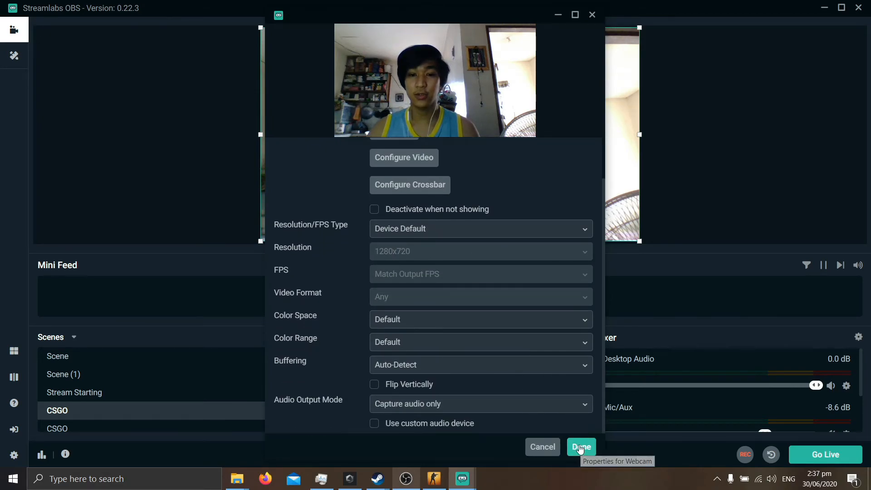
click(582, 448)
Shrink the webcam image and place it at the canvas's left edge, about 322 px from the top
drag(632, 34, 333, 164)
drag(297, 226, 296, 194)
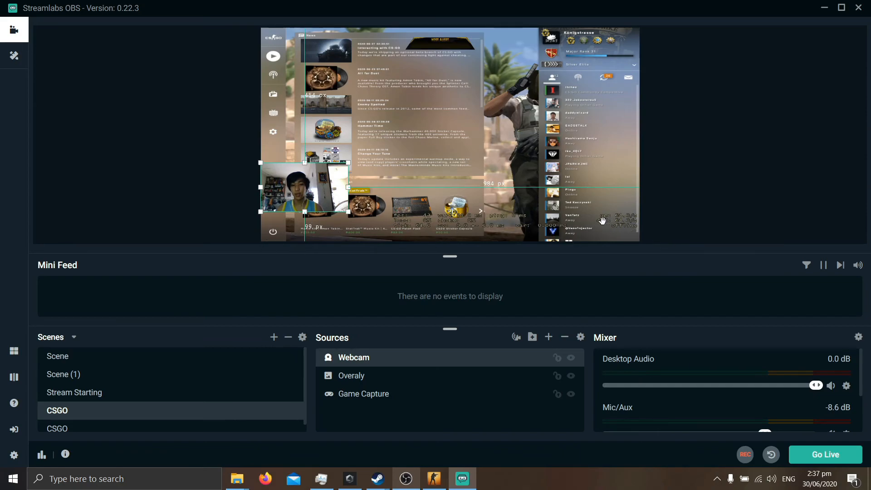
drag(318, 191, 317, 154)
drag(312, 184, 313, 157)
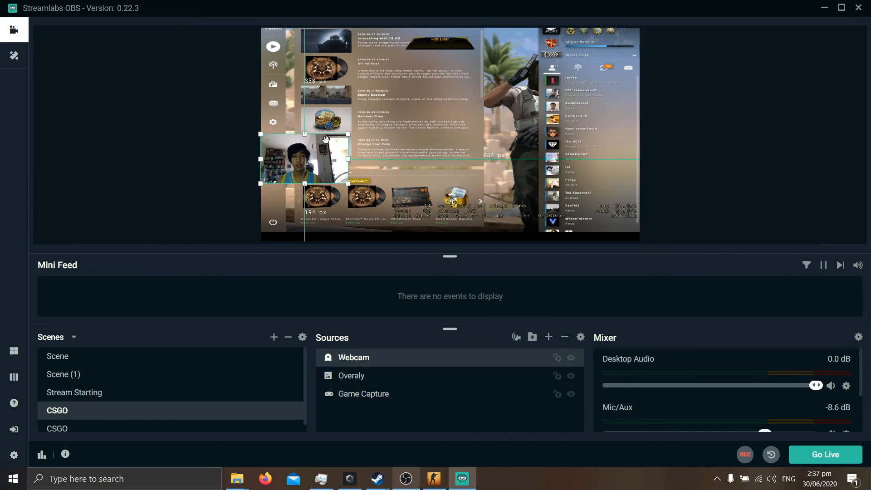
drag(347, 134, 324, 139)
drag(315, 168, 323, 149)
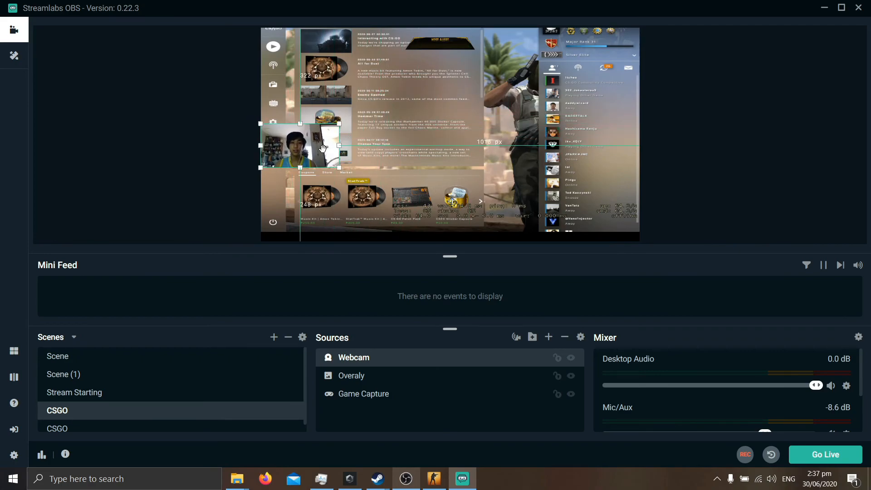
click(661, 111)
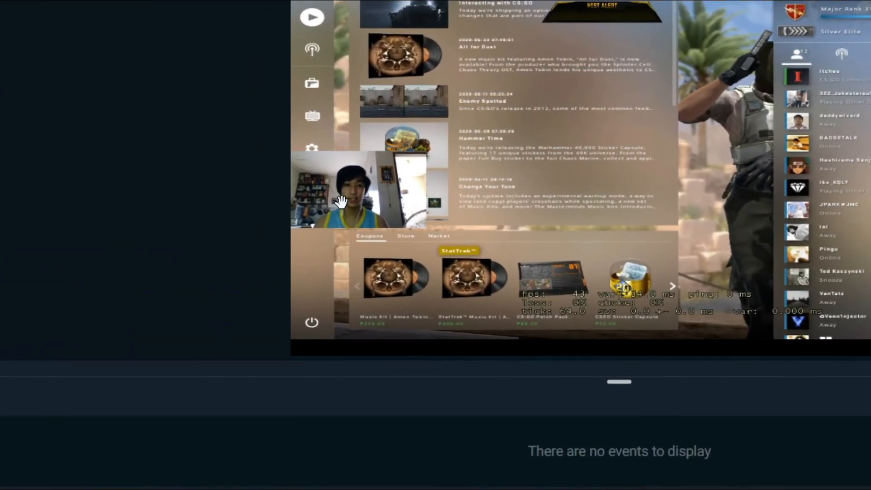
Move the game capture back into place so it fills the whole canvas behind the webcam
click(341, 187)
click(711, 179)
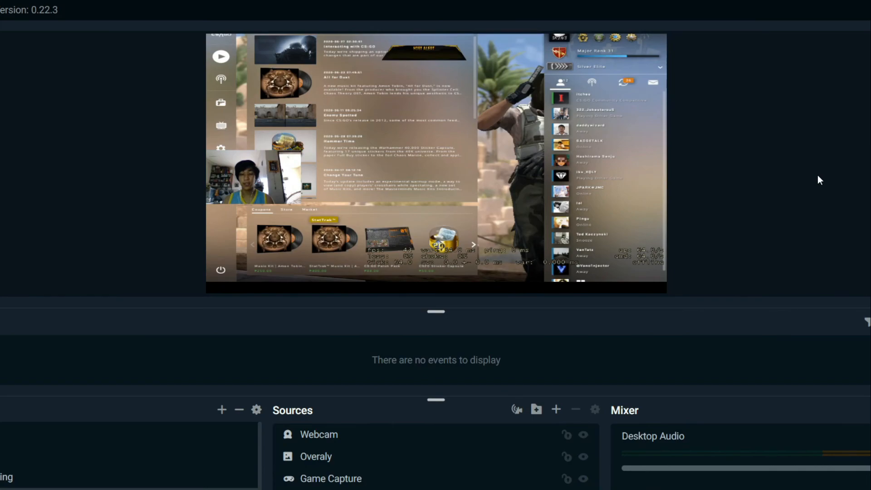
click(230, 192)
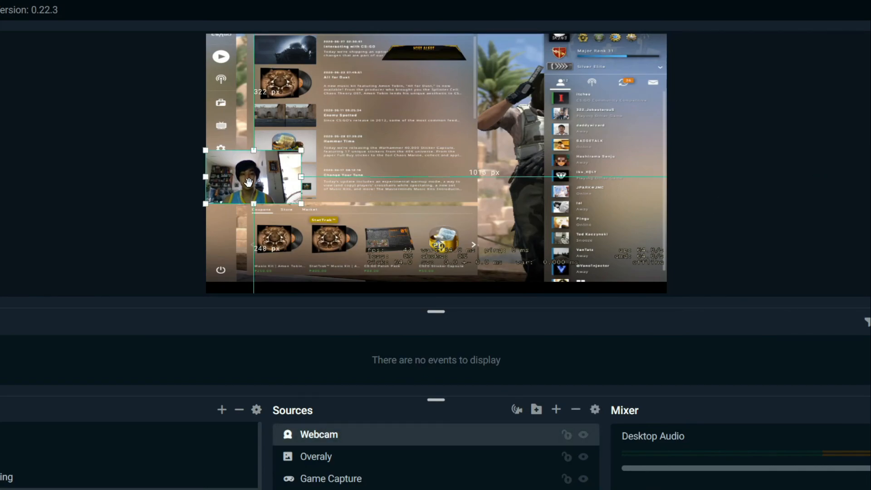
click(635, 107)
click(724, 105)
drag(507, 159, 529, 172)
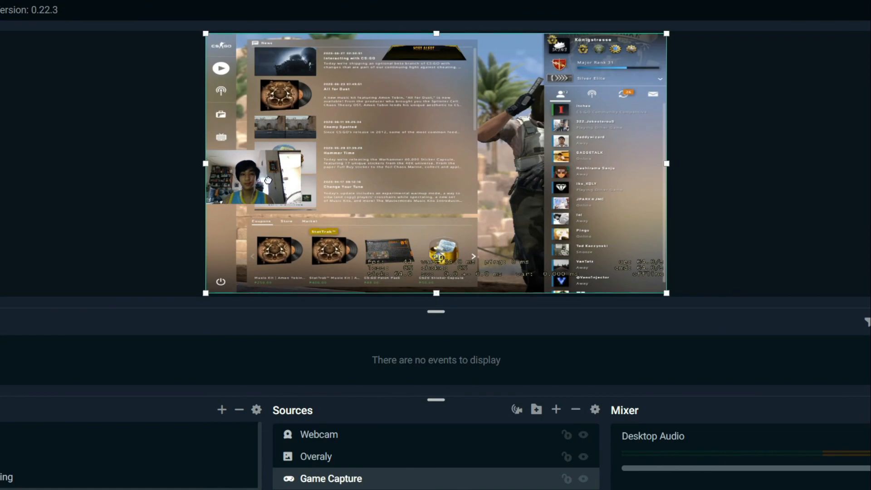
Enlarge the webcam image and move it to about 209 px from the canvas's top and 129 px from its right edge
click(296, 168)
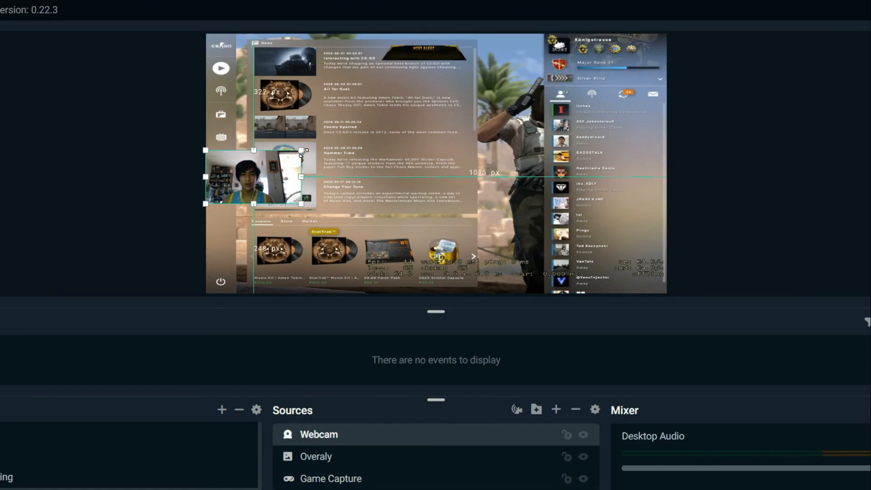
drag(301, 151, 384, 102)
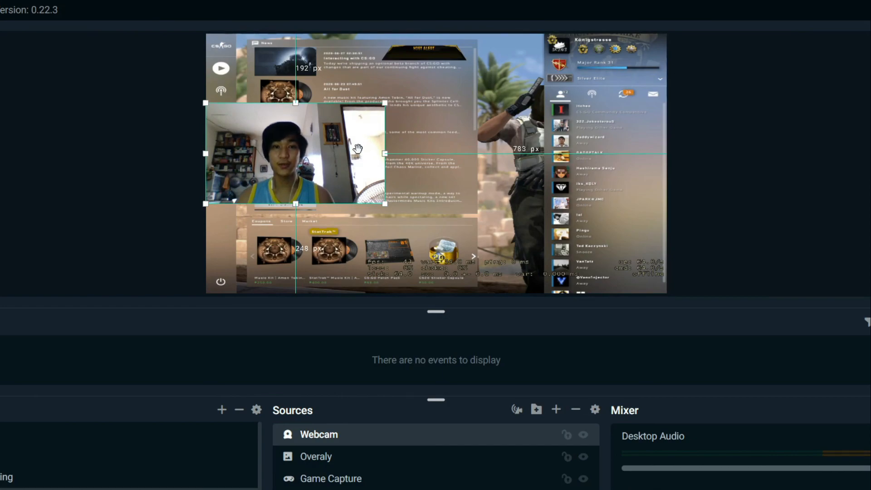
drag(382, 113, 599, 131)
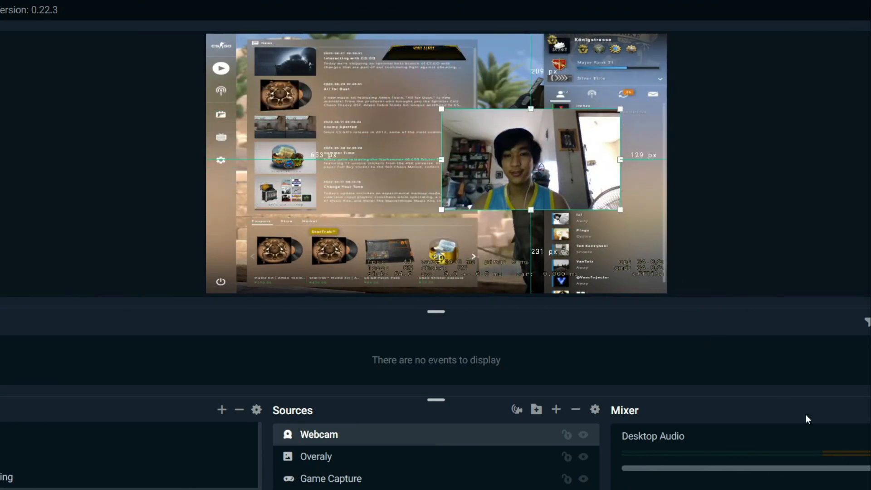